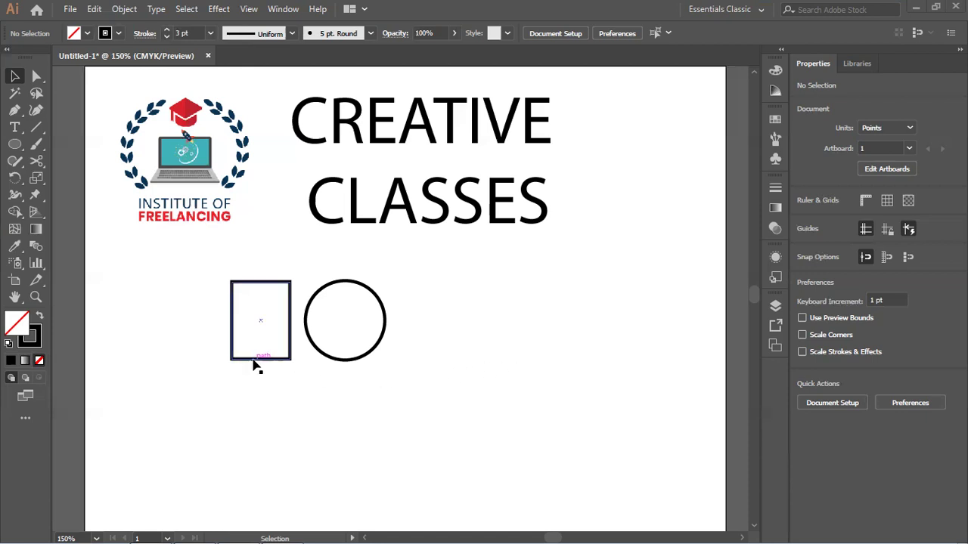
{"action": "left_click", "coordinate": [15, 146]}
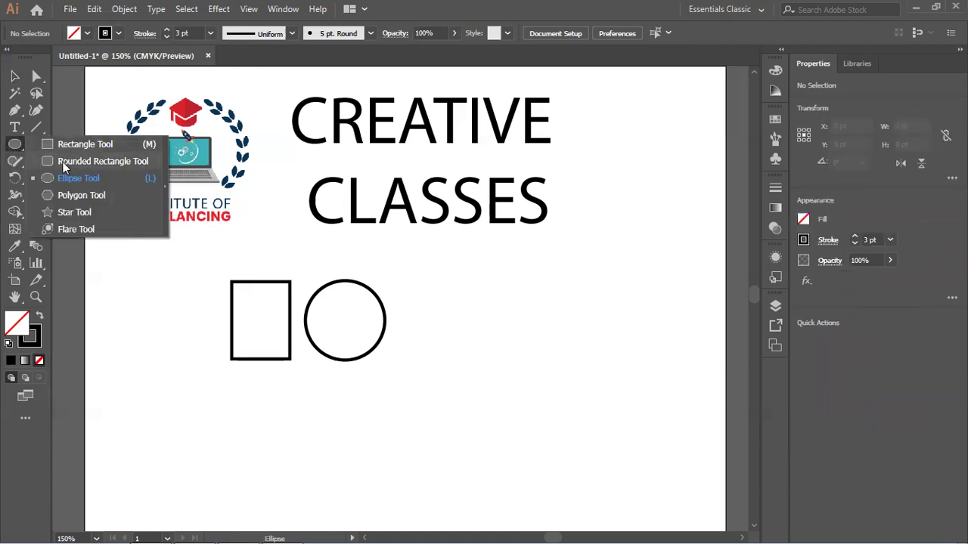
{"action": "left_click", "coordinate": [66, 180]}
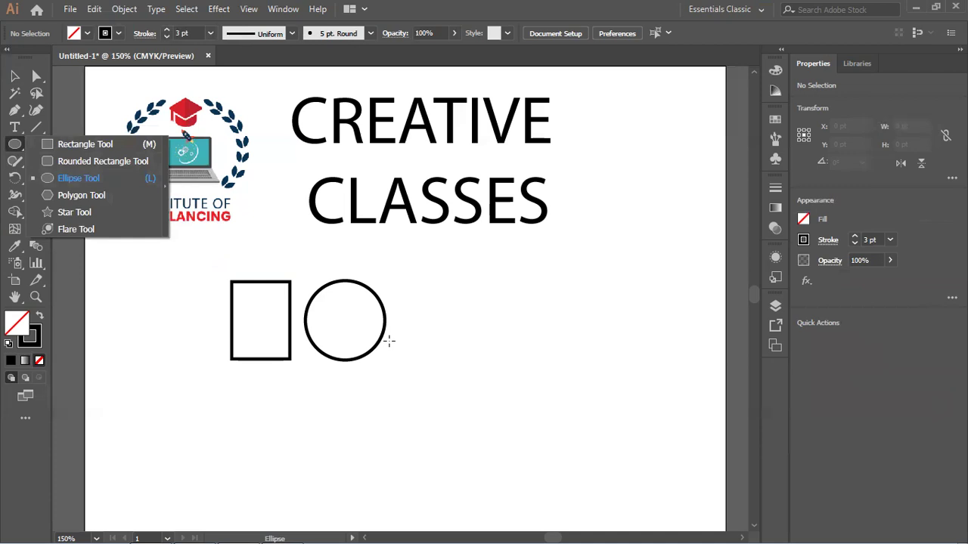
{"action": "left_click", "coordinate": [401, 15]}
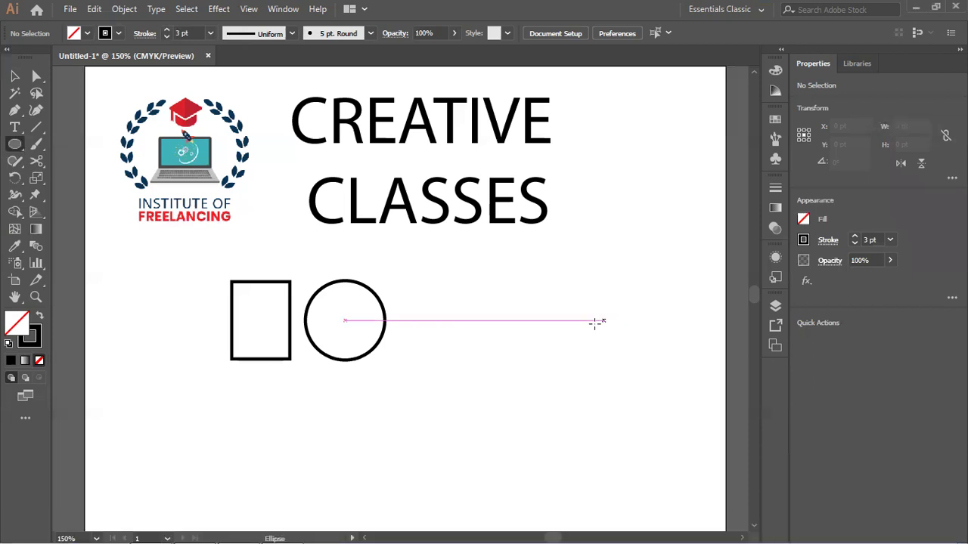
{"action": "key", "text": "v"}
{"action": "left_click", "coordinate": [281, 359]}
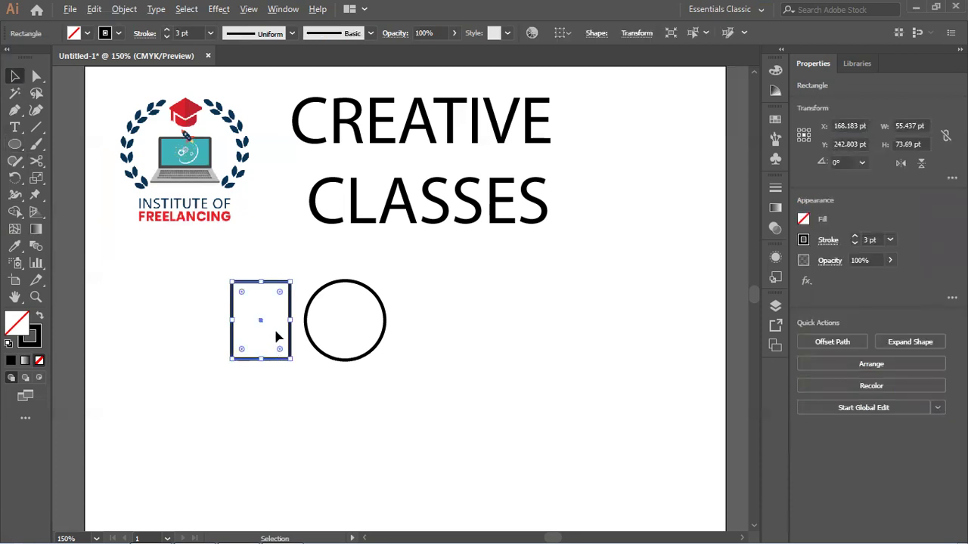
Step: Alt-drag copies of the rectangle and circle to the right, dismissing the Global Edit tip
{"action": "left_click_drag", "start_coordinate": [264, 342], "coordinate": [489, 344]}
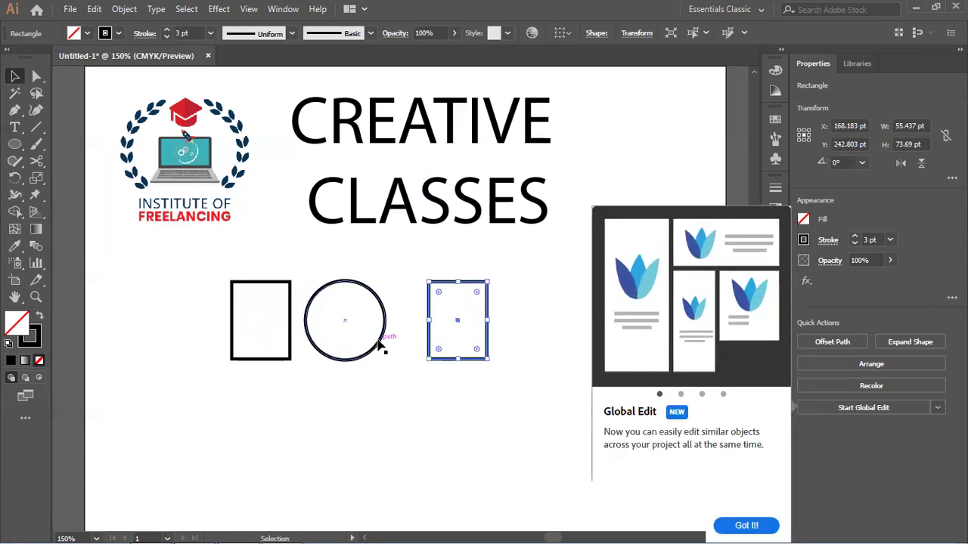
{"action": "left_click", "coordinate": [726, 526]}
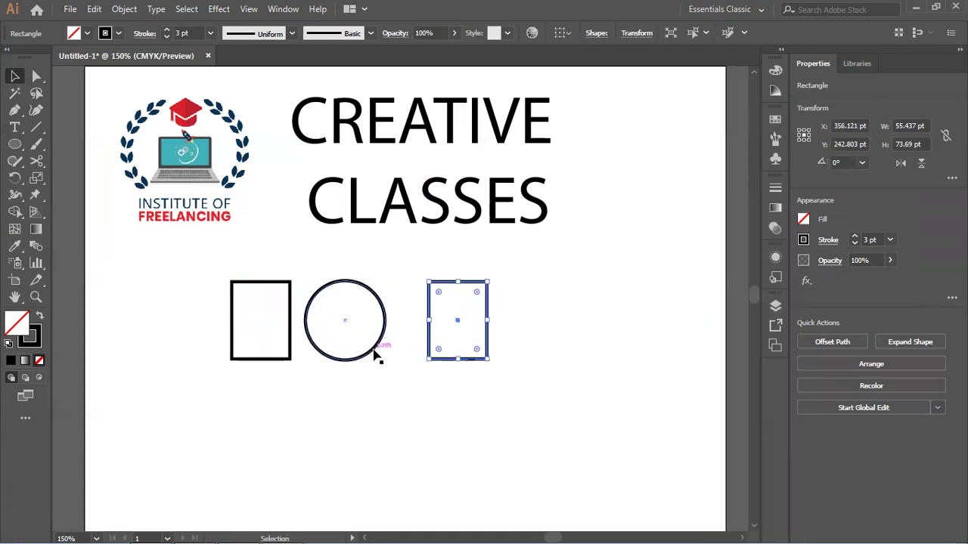
{"action": "left_click", "coordinate": [382, 354]}
{"action": "left_click_drag", "start_coordinate": [386, 360], "coordinate": [583, 353]}
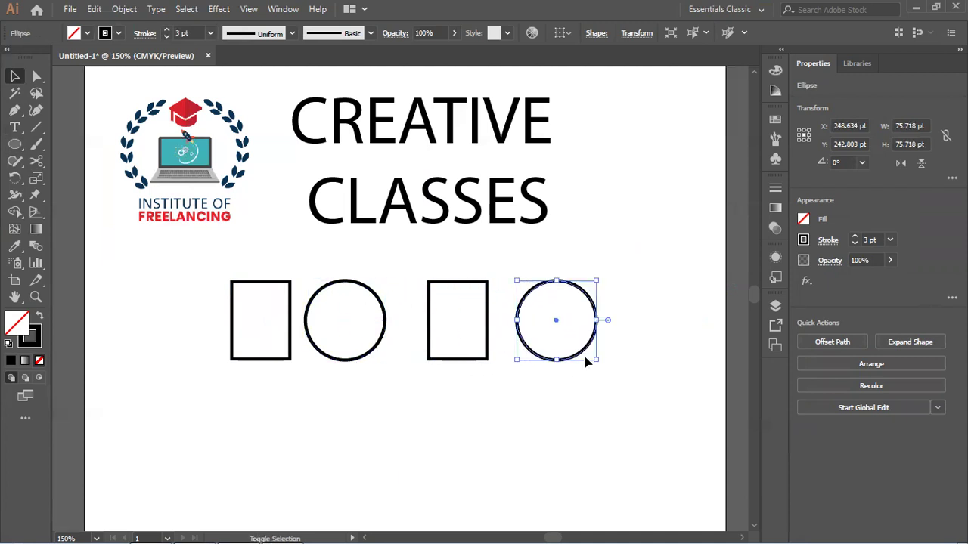
Step: Stretch the rectangle copy downward to 55.437 × 113.746 pt
{"action": "left_click", "coordinate": [477, 361]}
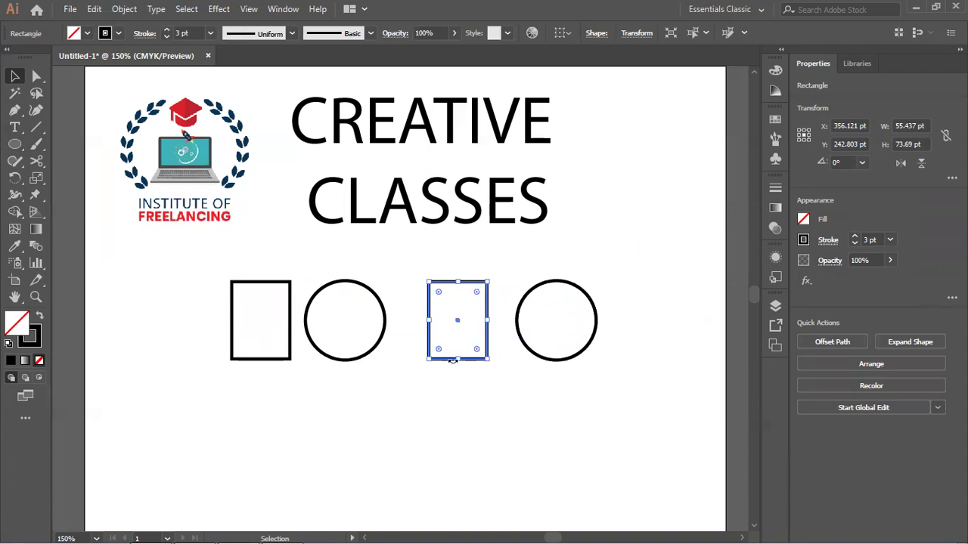
{"action": "left_click_drag", "start_coordinate": [458, 359], "coordinate": [468, 390]}
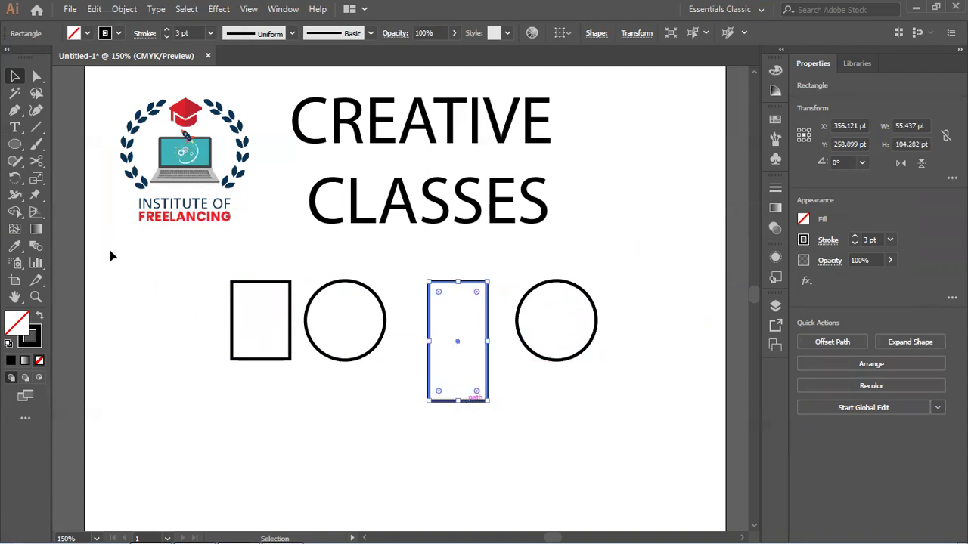
{"action": "left_click", "coordinate": [34, 77]}
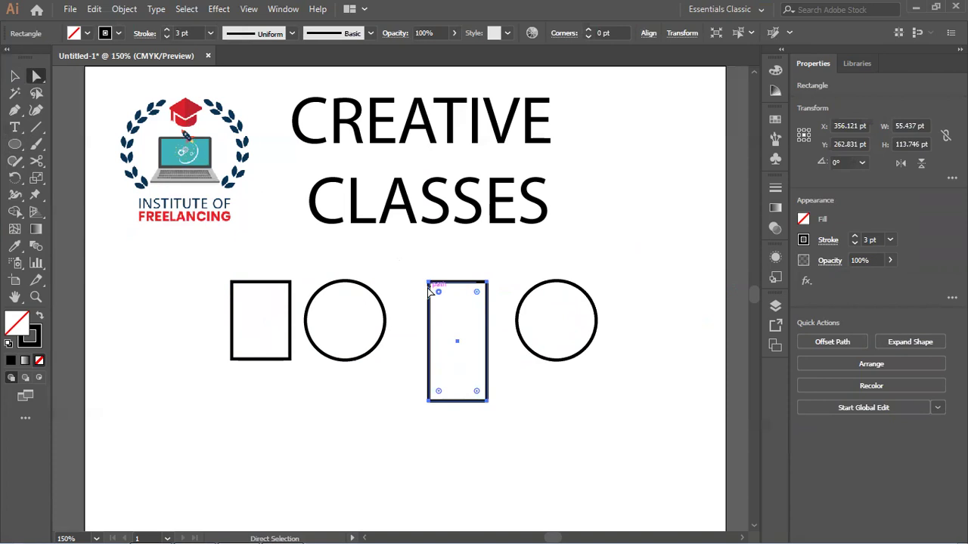
Step: Round the tall rectangle's top-left and bottom-right corners to 33.46 pt, forming a leaf shape
{"action": "left_click", "coordinate": [439, 291]}
{"action": "left_click_drag", "start_coordinate": [439, 292], "coordinate": [493, 347]}
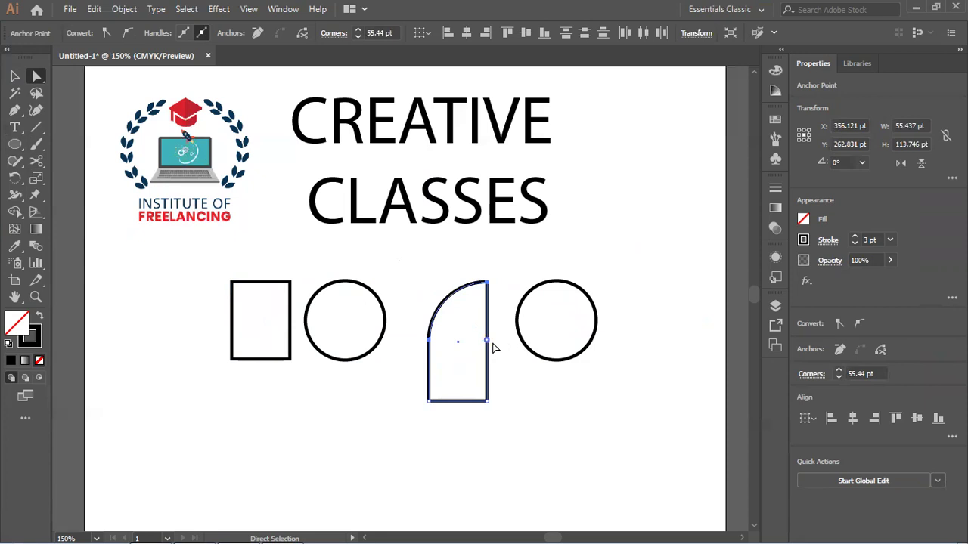
{"action": "left_click", "coordinate": [487, 401]}
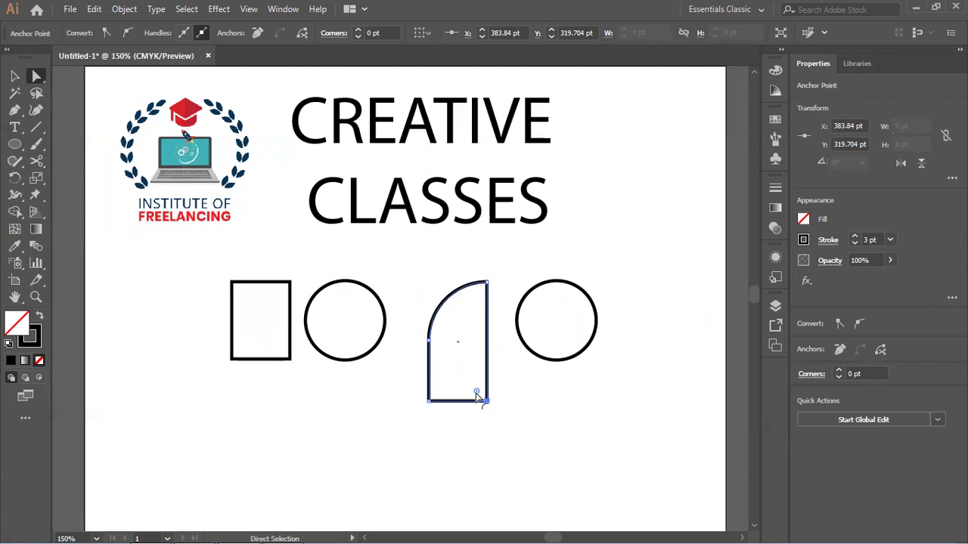
{"action": "left_click_drag", "start_coordinate": [476, 392], "coordinate": [464, 363]}
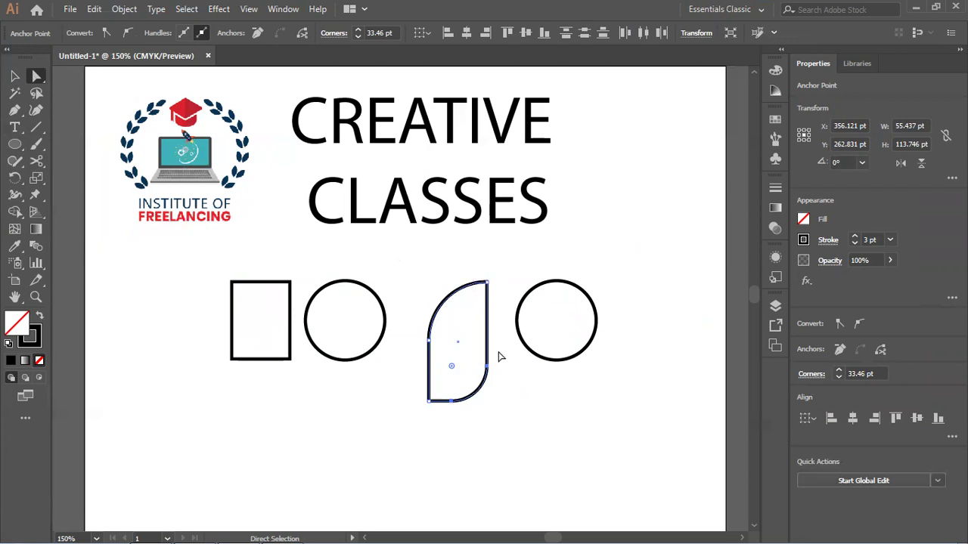
{"action": "left_click", "coordinate": [596, 375]}
{"action": "left_click", "coordinate": [519, 340]}
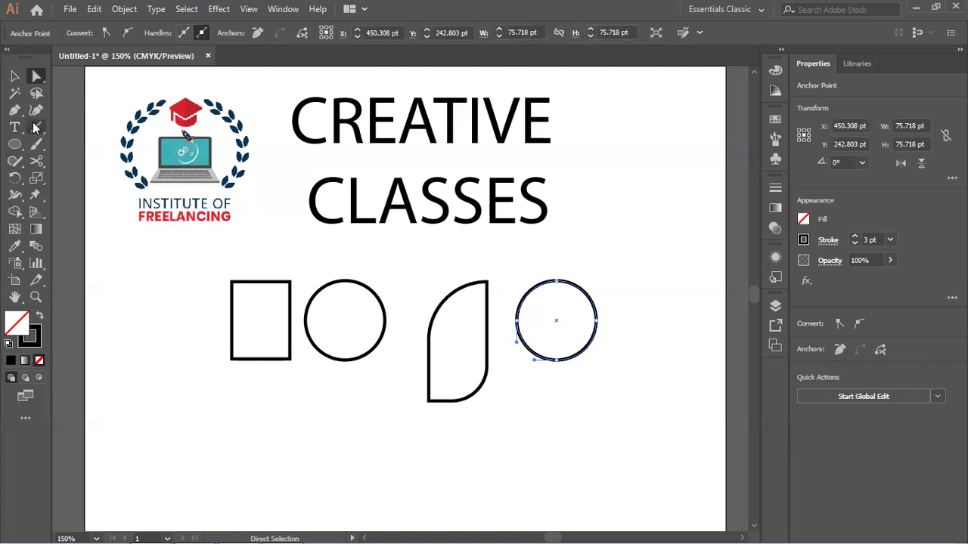
Step: Cut the second circle at its left and right anchors, then delete the lower half
{"action": "left_click", "coordinate": [36, 161]}
{"action": "left_click", "coordinate": [516, 320]}
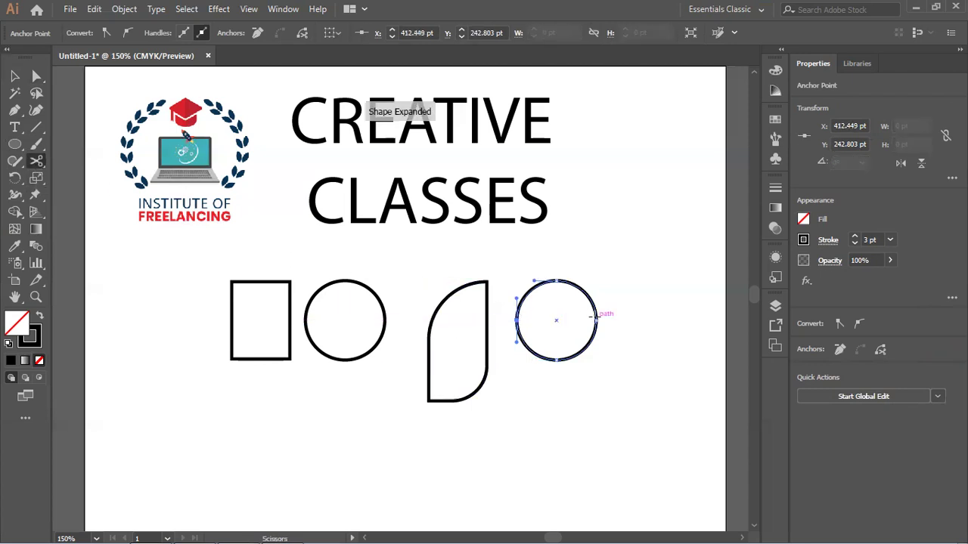
{"action": "left_click", "coordinate": [596, 321]}
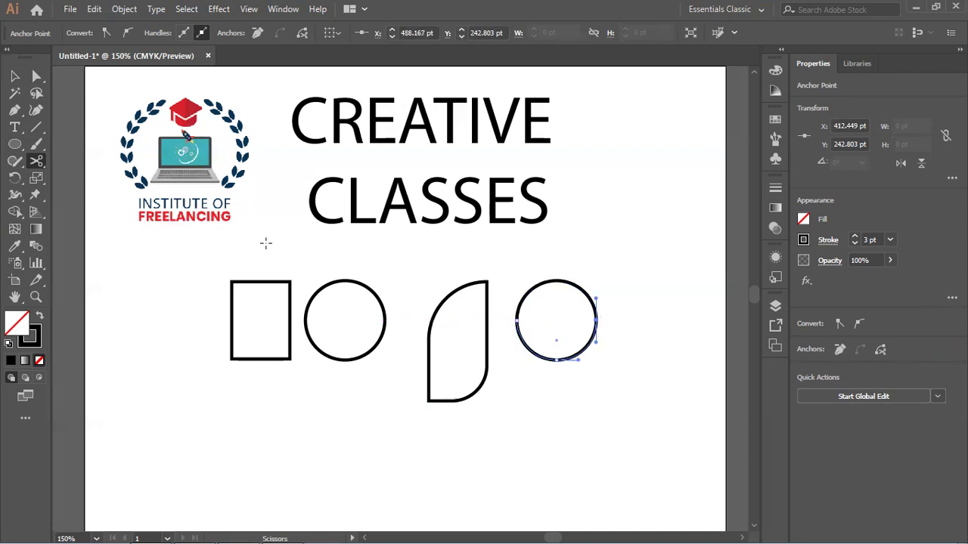
{"action": "left_click", "coordinate": [16, 78]}
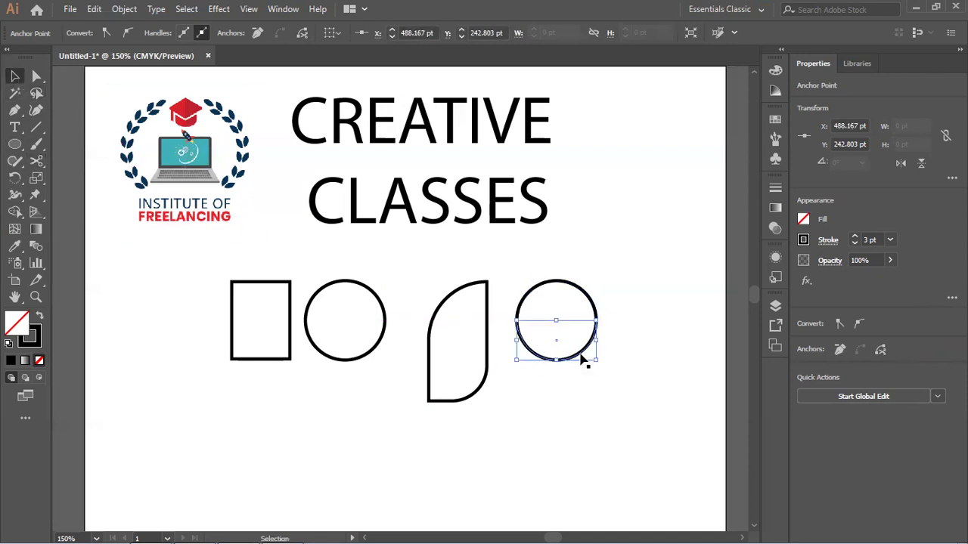
{"action": "left_click_drag", "start_coordinate": [578, 357], "coordinate": [578, 405]}
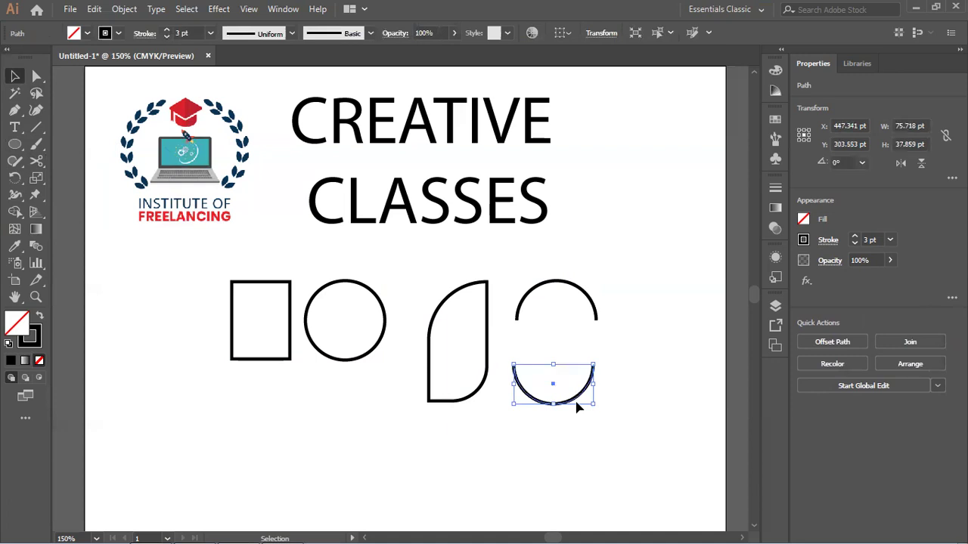
{"action": "key", "text": "Delete"}
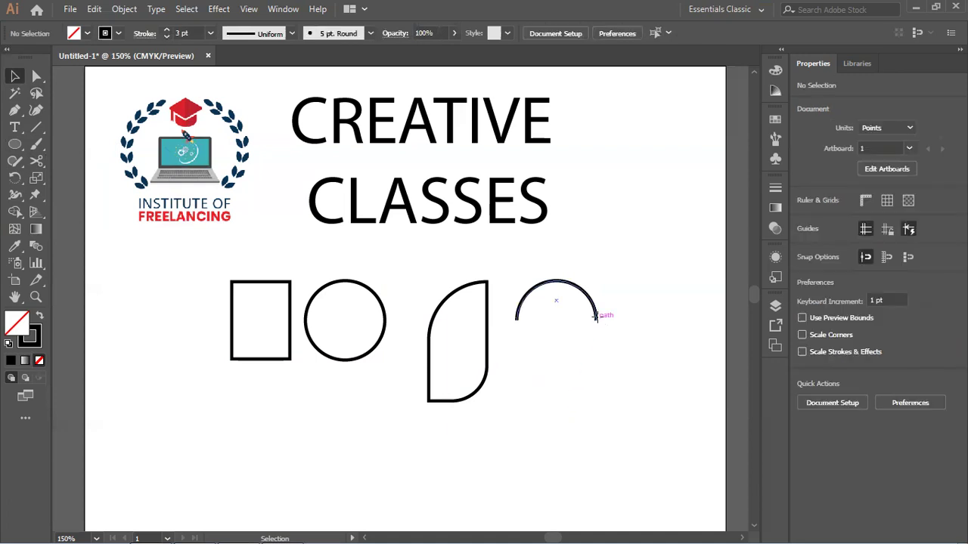
Step: Join the top arc's two ends with a straight Pen line, closing it into a half-circle
{"action": "left_click", "coordinate": [596, 318]}
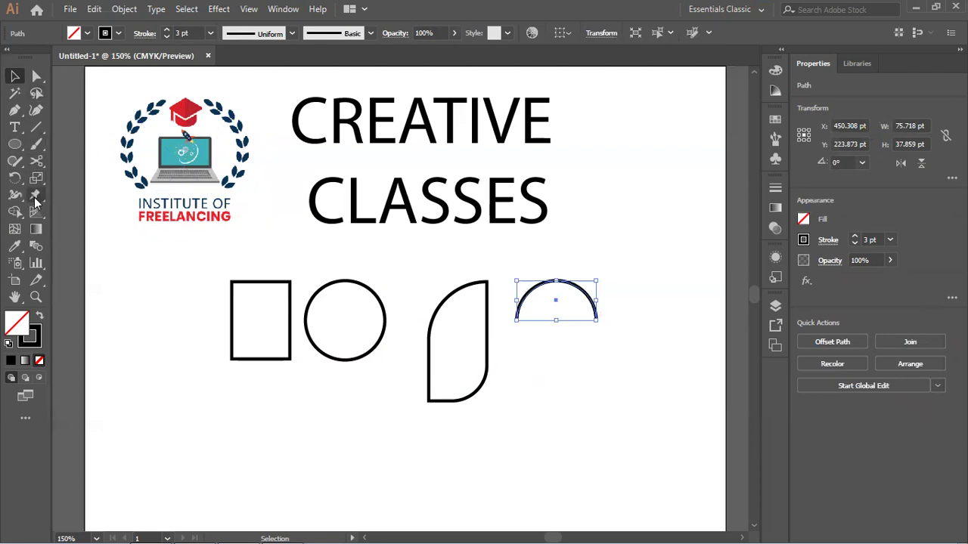
{"action": "key", "text": "p"}
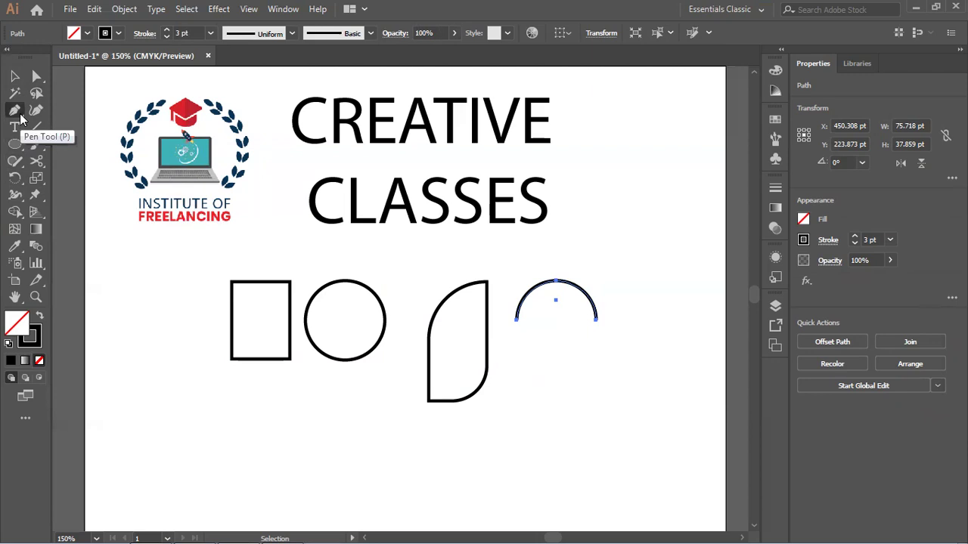
{"action": "left_click", "coordinate": [596, 321]}
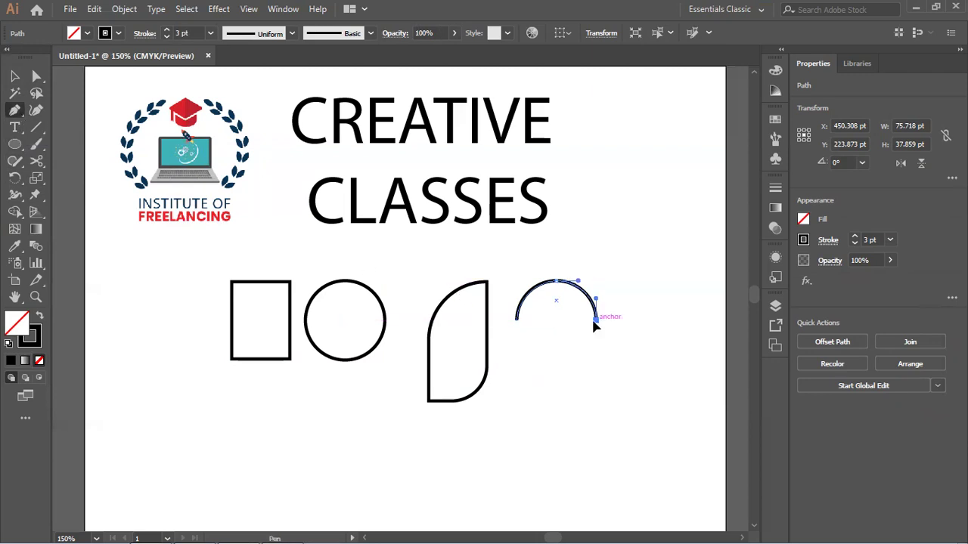
{"action": "left_click", "coordinate": [596, 321]}
{"action": "left_click", "coordinate": [517, 320]}
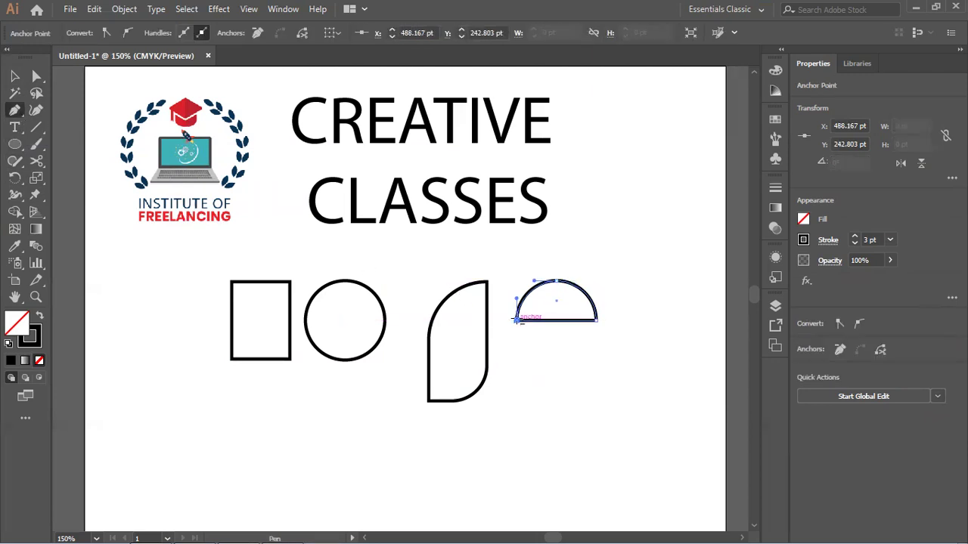
{"action": "left_click", "coordinate": [14, 76]}
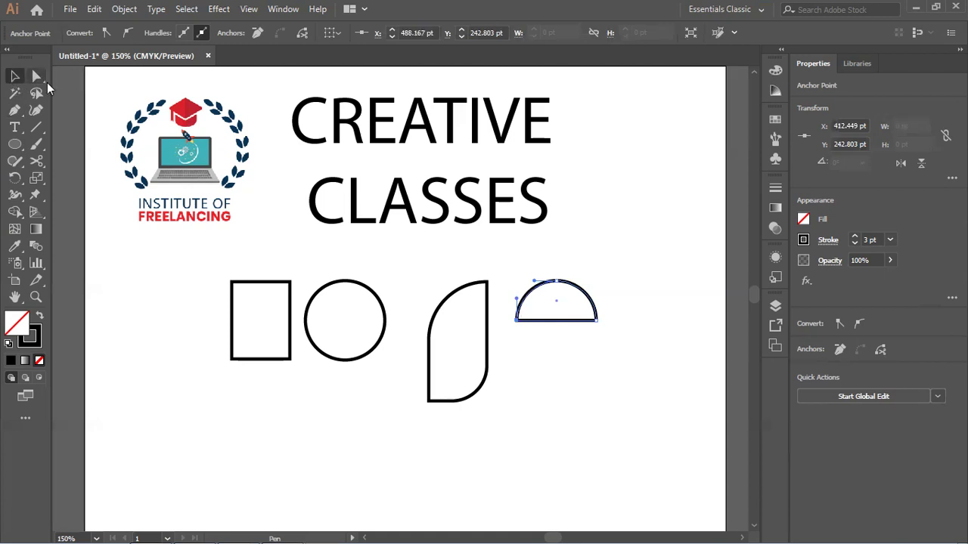
{"action": "left_click", "coordinate": [573, 353]}
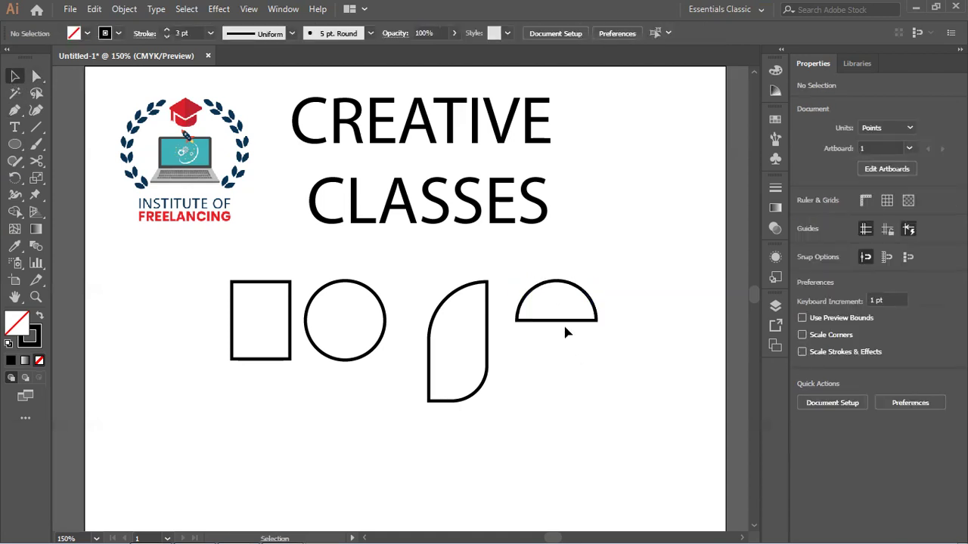
Step: Move the half-circle onto the leaf shape's top, straddling its straight right edge
{"action": "left_click_drag", "start_coordinate": [568, 320], "coordinate": [496, 323]}
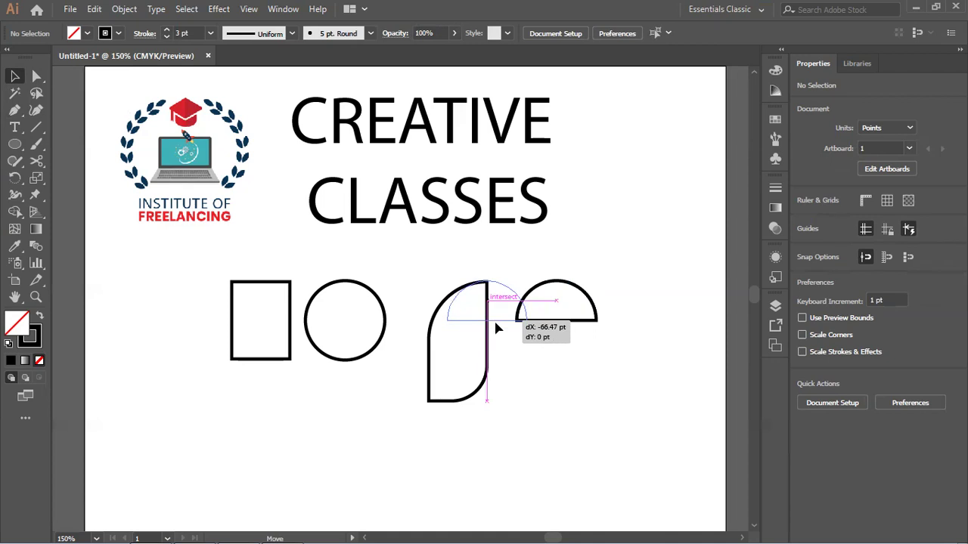
{"action": "left_click_drag", "start_coordinate": [497, 328], "coordinate": [495, 324]}
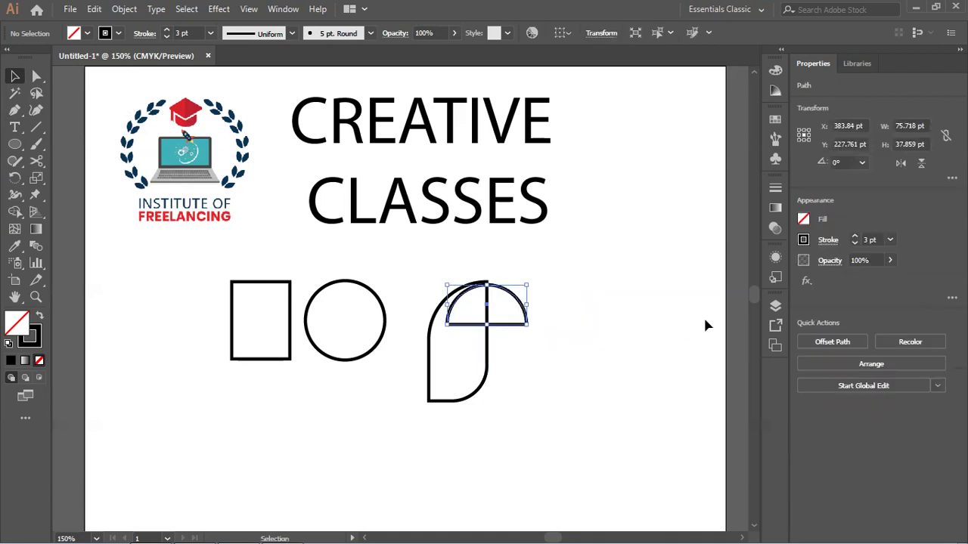
{"action": "key", "text": "z"}
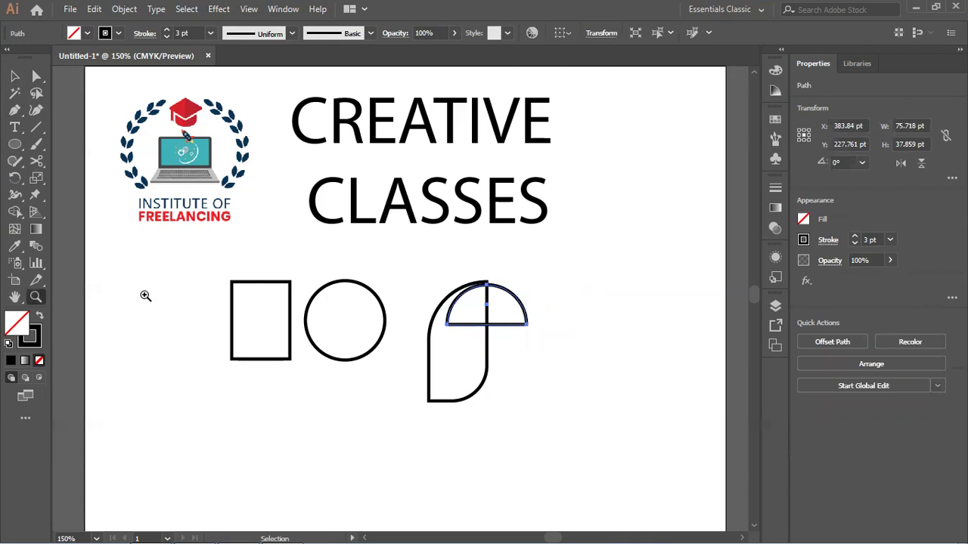
Step: Zoom in and nudge the half-circle up 3 pt to Y 224.761 pt, flush with the leaf top
{"action": "mouse_move", "coordinate": [550, 268]}
{"action": "left_mouse_down"}
{"action": "mouse_move", "coordinate": [445, 349]}
{"action": "mouse_move", "coordinate": [415, 350]}
{"action": "left_mouse_up"}
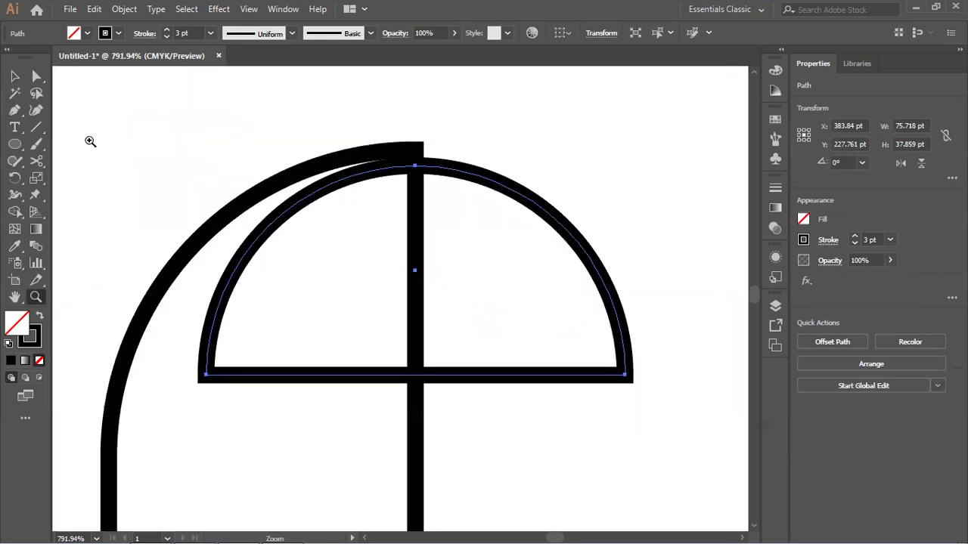
{"action": "left_click", "coordinate": [18, 79]}
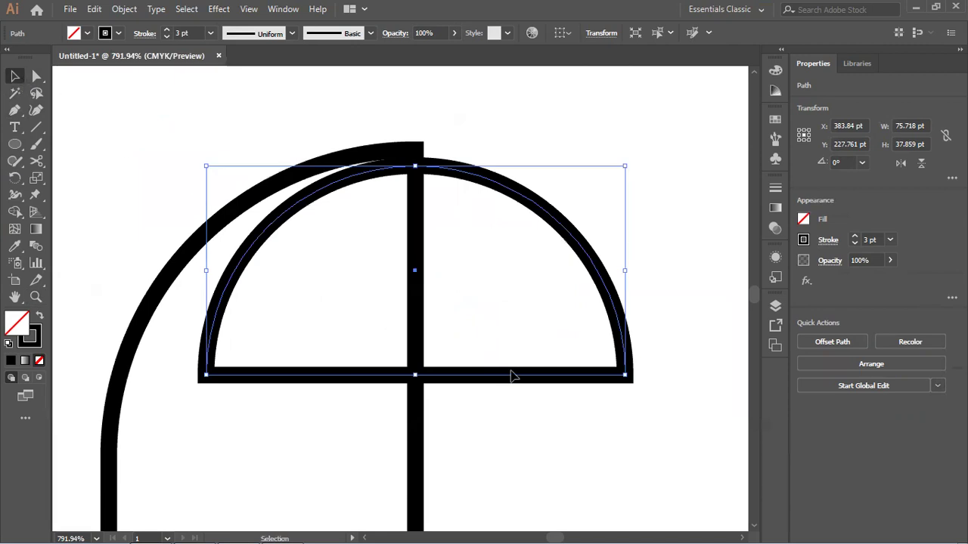
{"action": "key", "text": "Up"}
{"action": "key", "text": "Up"}
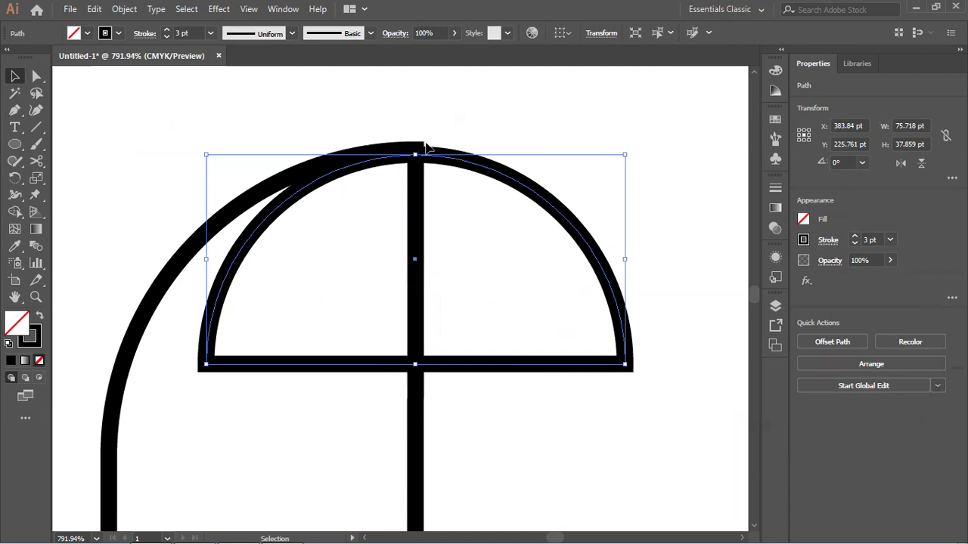
{"action": "key", "text": "Up"}
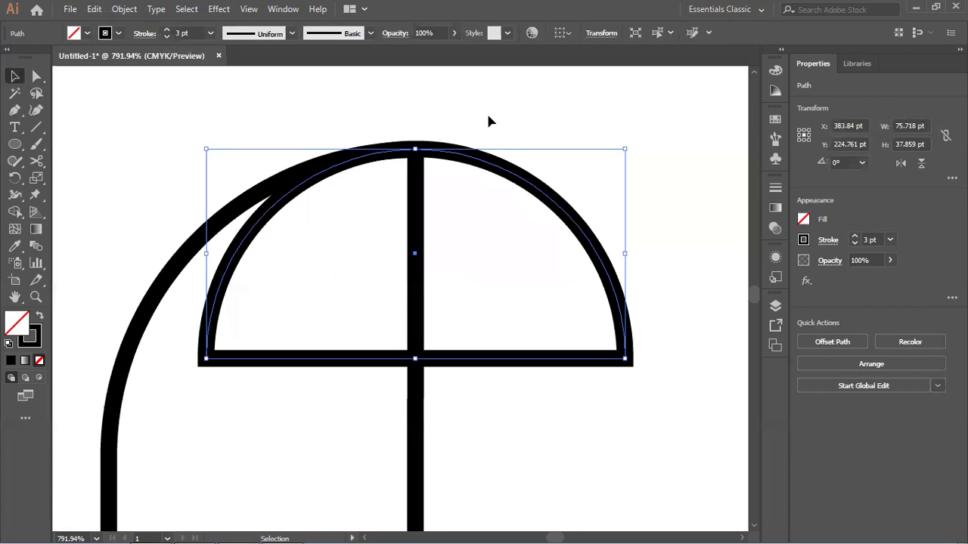
{"action": "left_click", "coordinate": [529, 163]}
Step: Give the half-circle a yellow fill and no stroke
{"action": "left_click", "coordinate": [551, 194]}
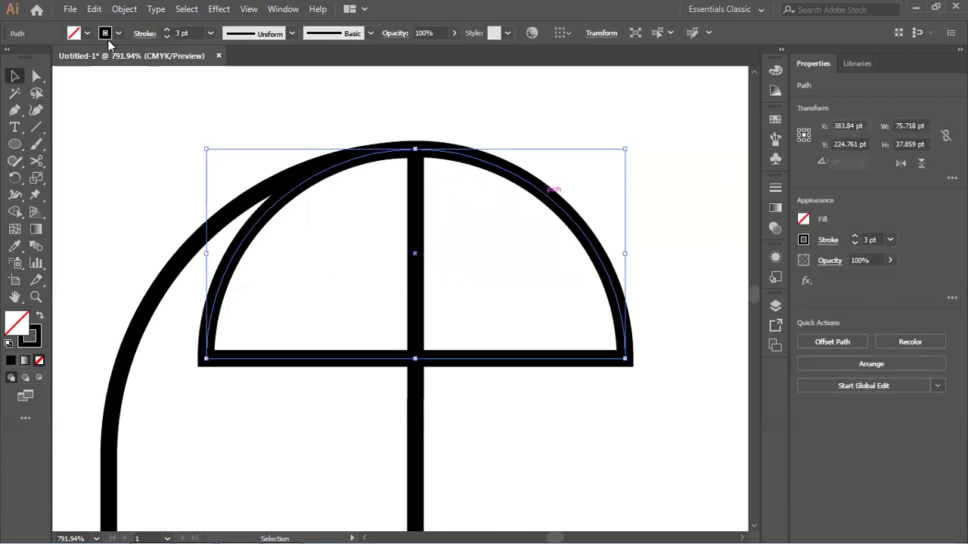
{"action": "left_click", "coordinate": [87, 32]}
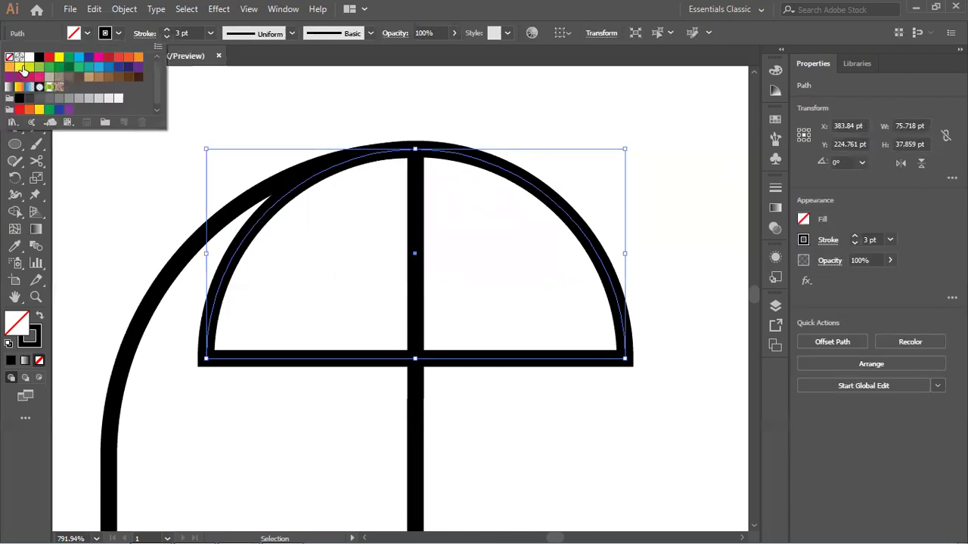
{"action": "left_click", "coordinate": [20, 68]}
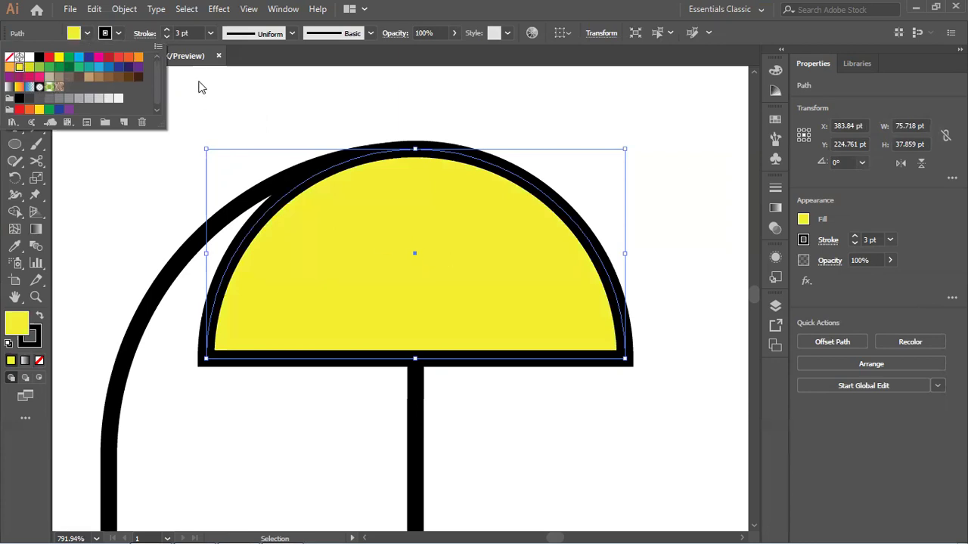
{"action": "left_click", "coordinate": [119, 34]}
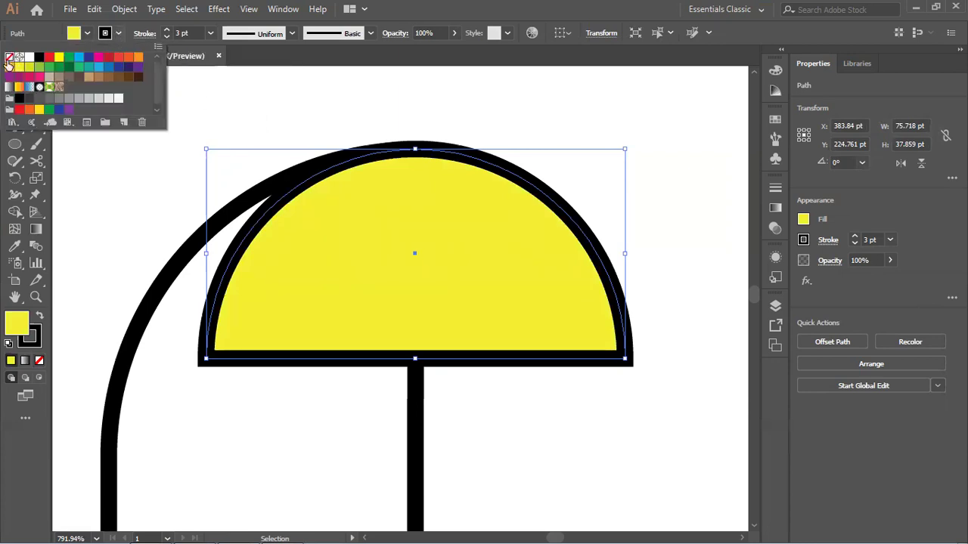
{"action": "left_click", "coordinate": [10, 59]}
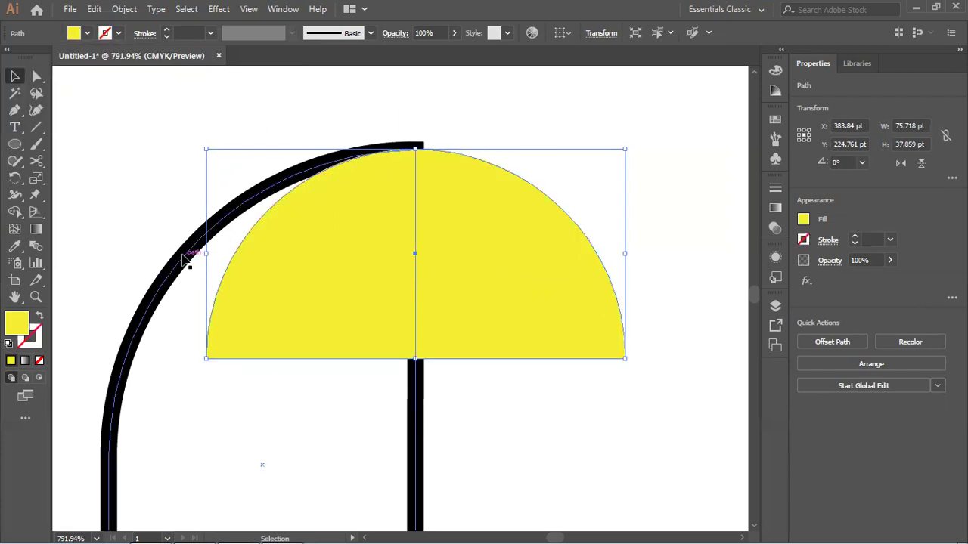
Step: Give the leaf shape no stroke and a solid black fill
{"action": "left_click", "coordinate": [184, 260]}
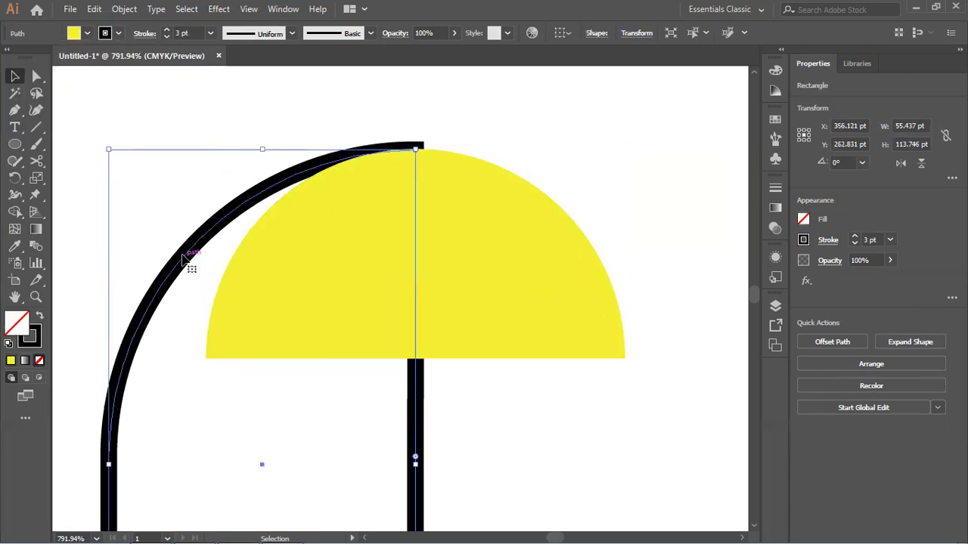
{"action": "left_click", "coordinate": [107, 37]}
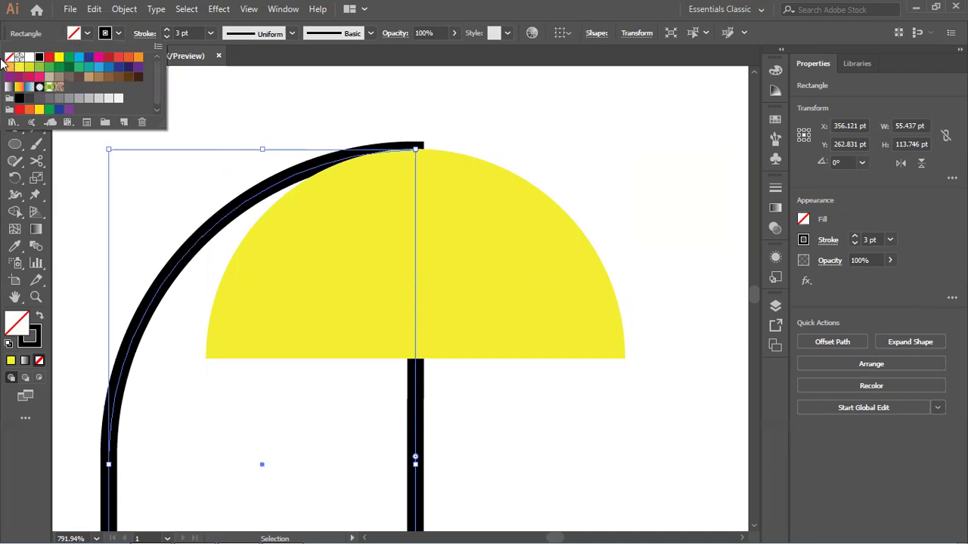
{"action": "left_click", "coordinate": [9, 57]}
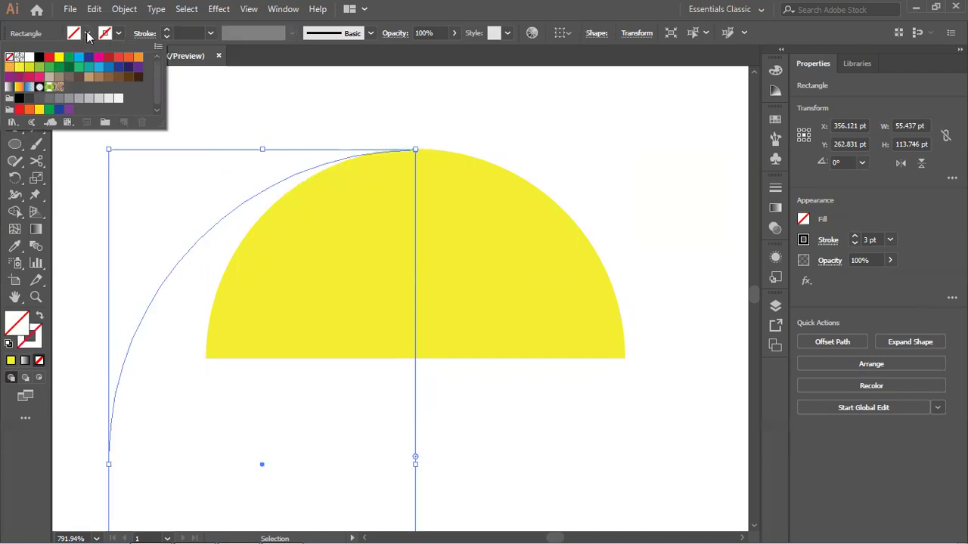
{"action": "left_click", "coordinate": [39, 57]}
Step: Send the yellow half-circle to the back, behind the black leaf shape
{"action": "left_click", "coordinate": [478, 213]}
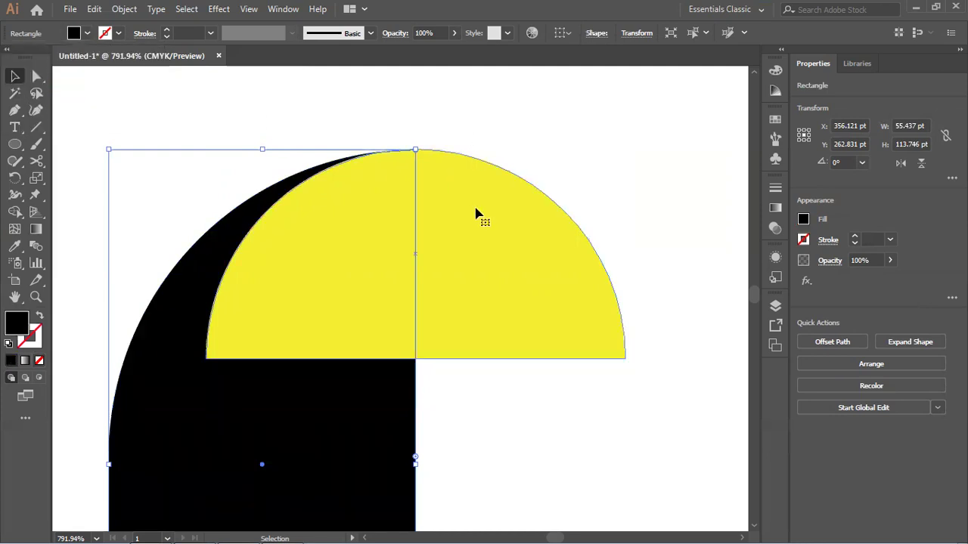
{"action": "right_click", "coordinate": [478, 215]}
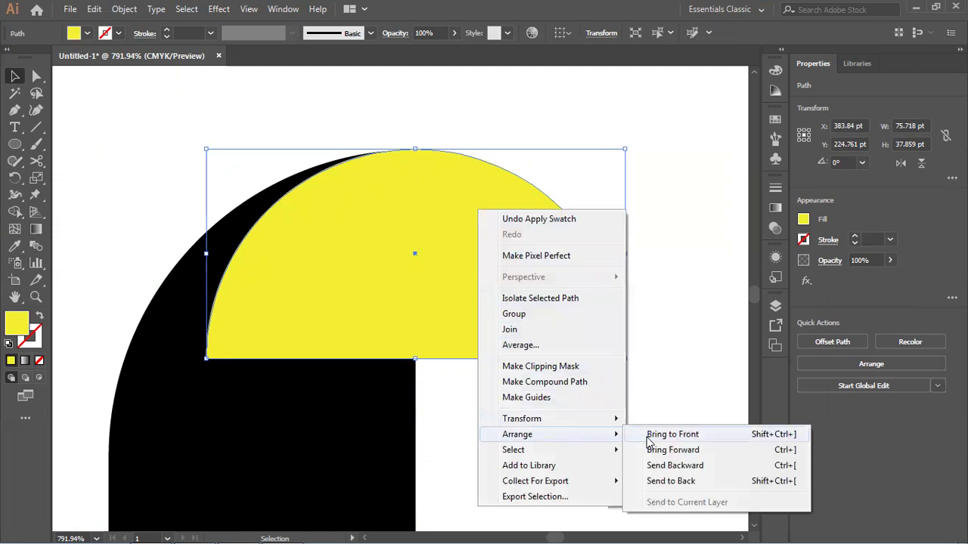
{"action": "mouse_move", "coordinate": [518, 434]}
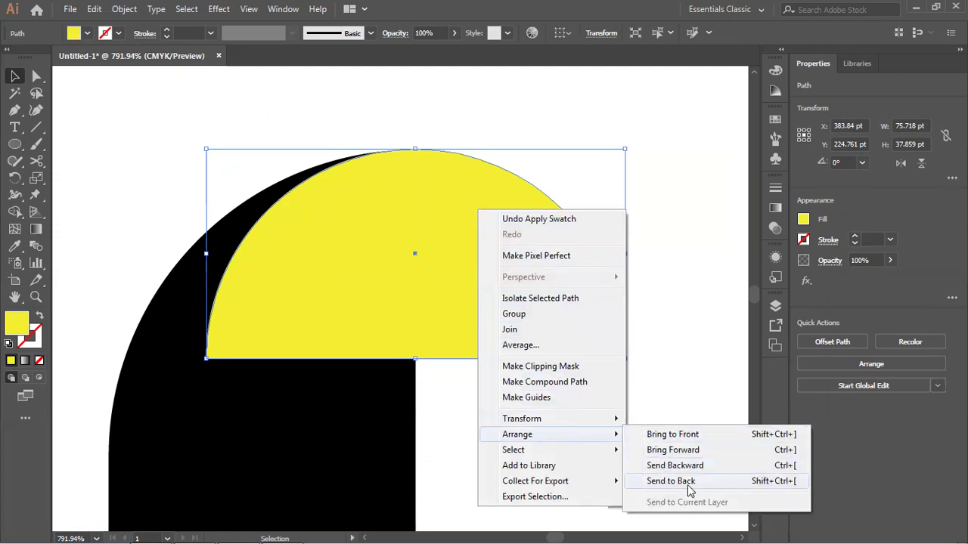
{"action": "left_click", "coordinate": [671, 480]}
{"action": "left_click", "coordinate": [486, 131]}
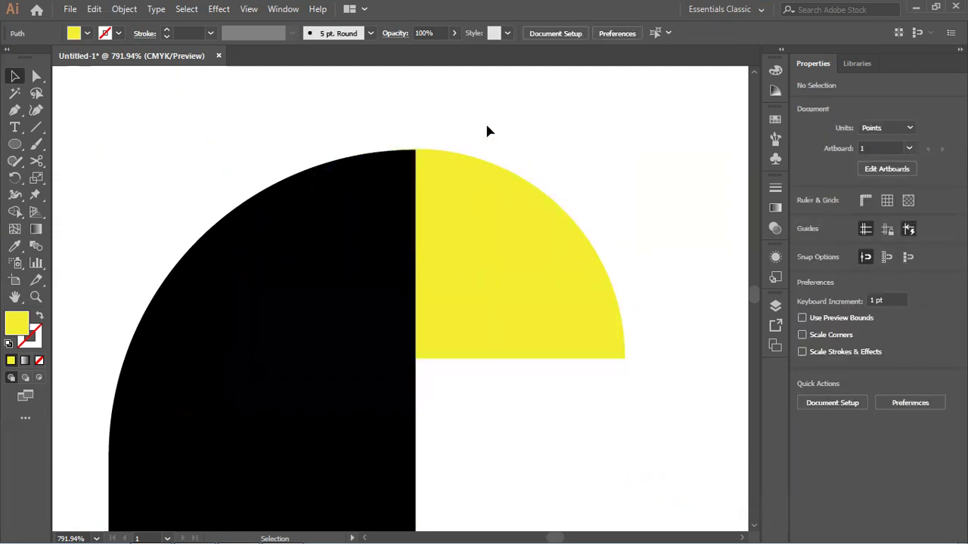
{"action": "scroll", "coordinate": [560, 338], "scroll_direction": "down", "scroll_amount": 1}
{"action": "scroll", "coordinate": [560, 338], "scroll_direction": "down", "scroll_amount": 3}
{"action": "scroll", "coordinate": [560, 338], "scroll_direction": "down", "scroll_amount": 2}
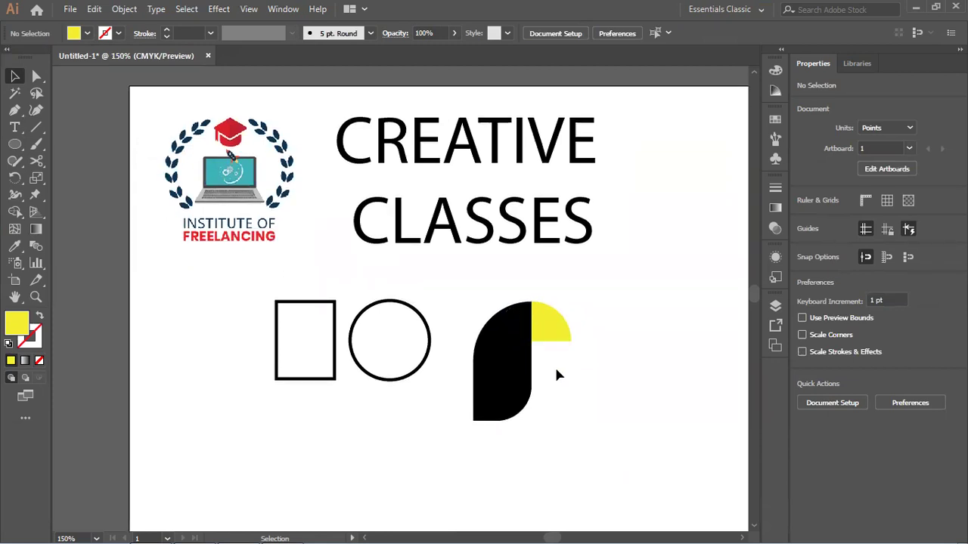
{"action": "scroll", "coordinate": [556, 374], "scroll_direction": "up", "scroll_amount": 1}
{"action": "scroll", "coordinate": [556, 374], "scroll_direction": "up", "scroll_amount": 1}
{"action": "scroll", "coordinate": [556, 374], "scroll_direction": "up", "scroll_amount": 1}
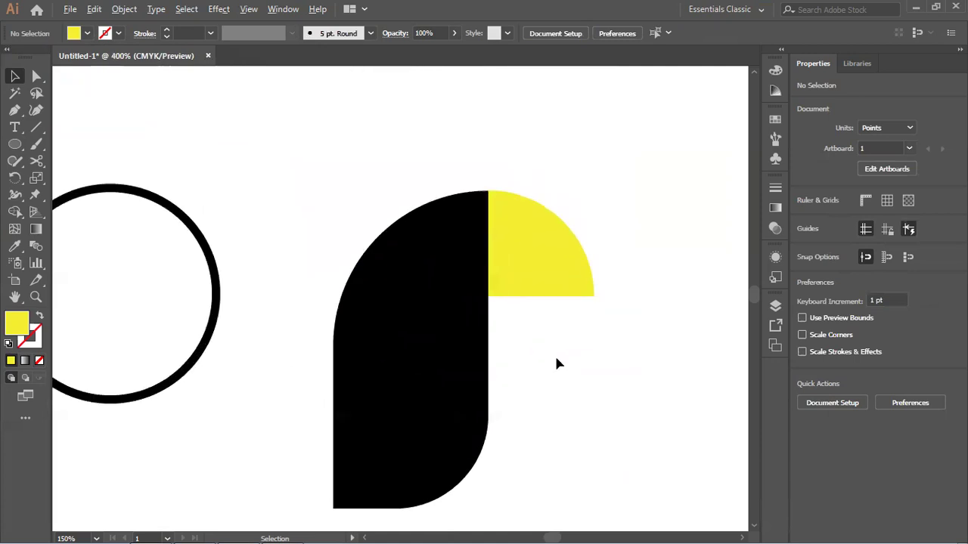
{"action": "left_click_drag", "start_coordinate": [529, 353], "coordinate": [422, 300]}
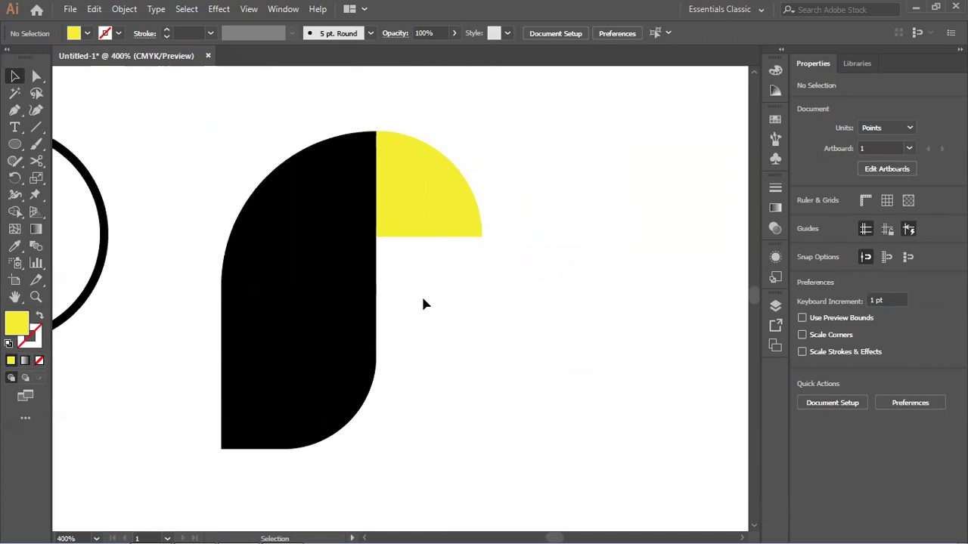
Step: Draw an 8.62 × 6.465 pt yellow ellipse eye near the top of the black head
{"action": "left_click", "coordinate": [15, 144]}
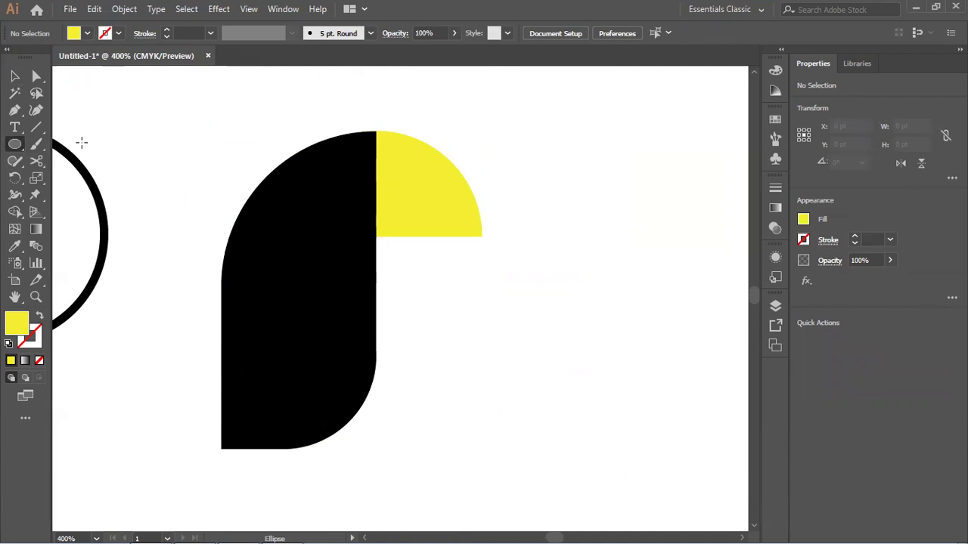
{"action": "left_click_drag", "start_coordinate": [327, 184], "coordinate": [350, 209]}
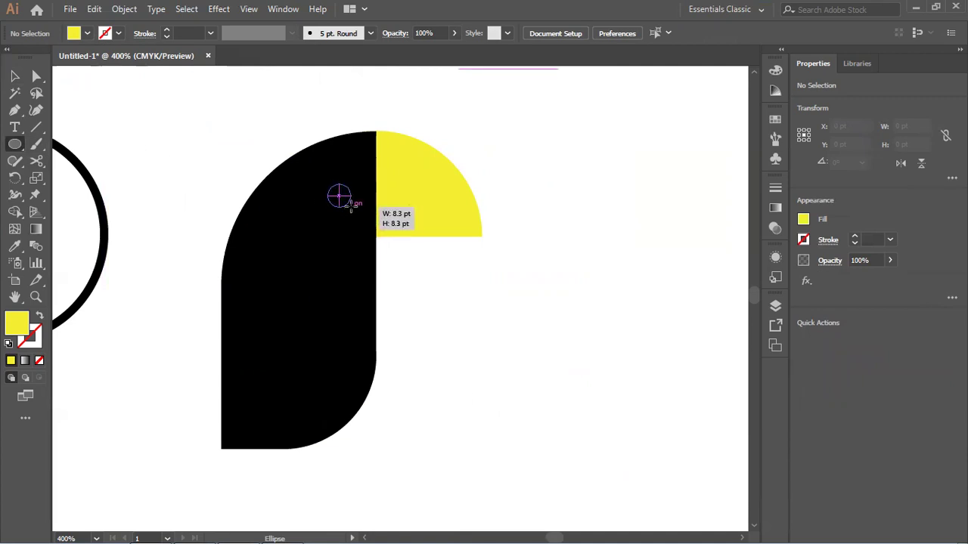
{"action": "left_click_drag", "start_coordinate": [351, 209], "coordinate": [352, 202]}
{"action": "left_click", "coordinate": [15, 76]}
{"action": "left_click", "coordinate": [450, 316]}
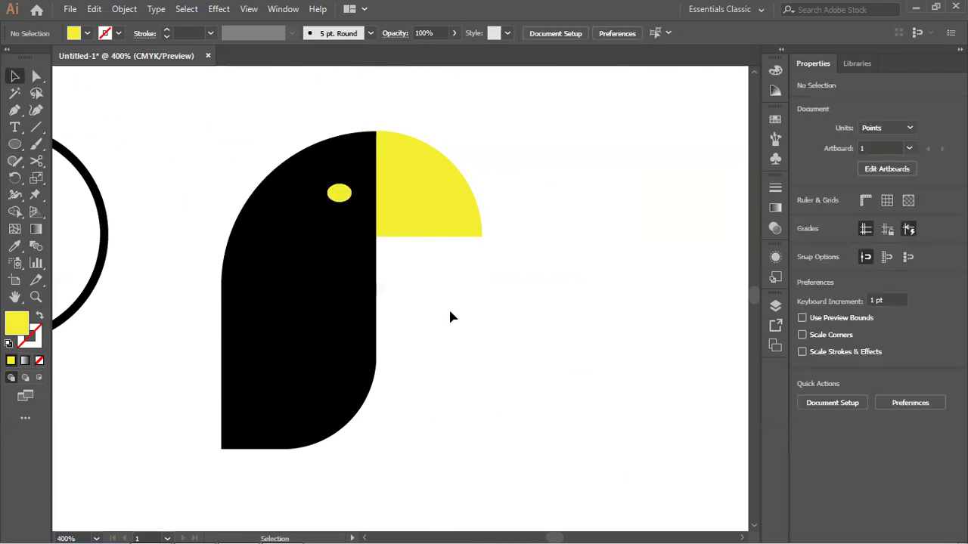
{"action": "left_click", "coordinate": [339, 194]}
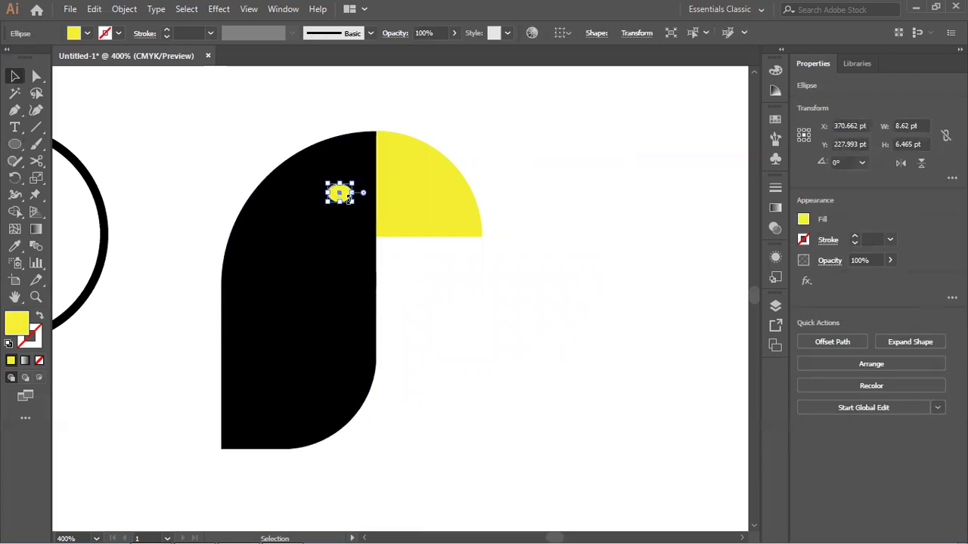
{"action": "left_click", "coordinate": [94, 9]}
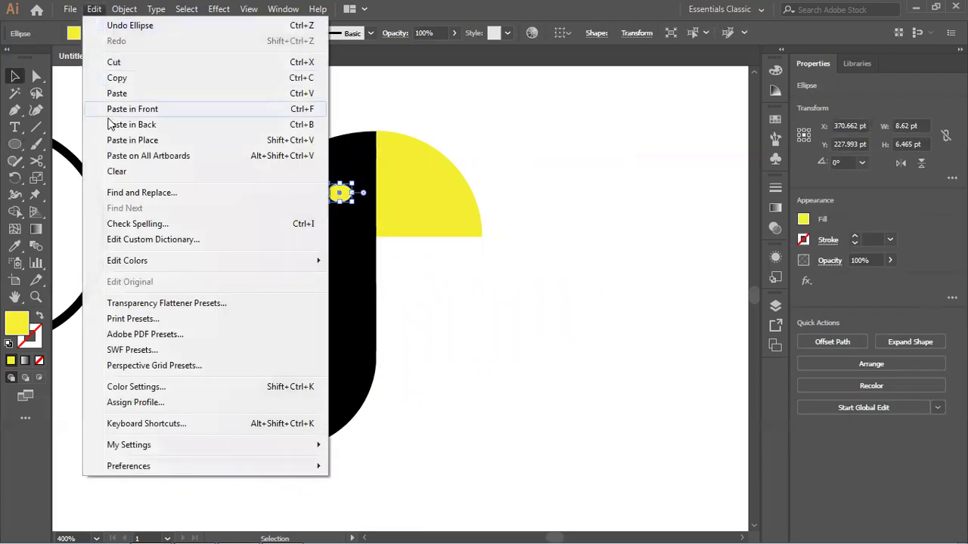
Step: Copy the eye, Paste in Front, and shrink the copy to 6.085 × 4.437 pt
{"action": "left_click", "coordinate": [131, 79]}
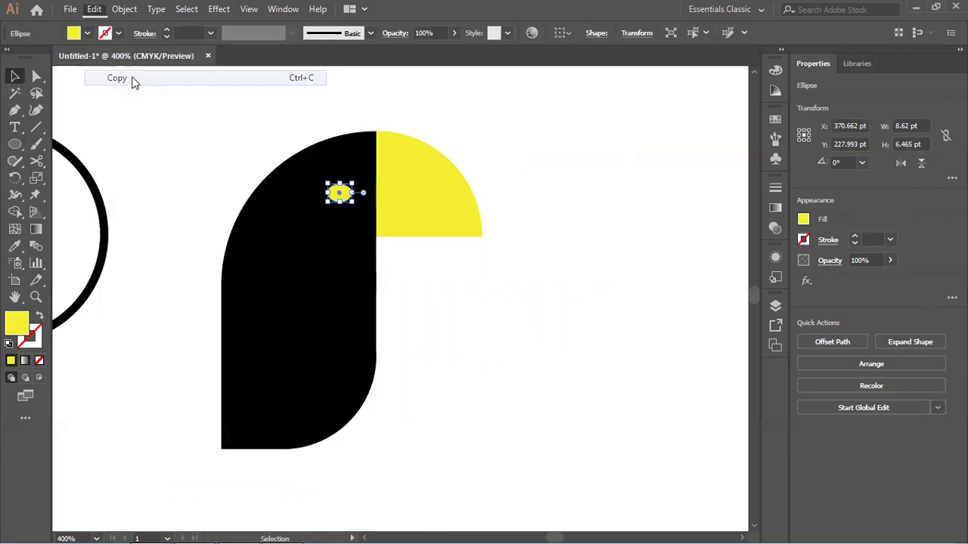
{"action": "left_click", "coordinate": [94, 9]}
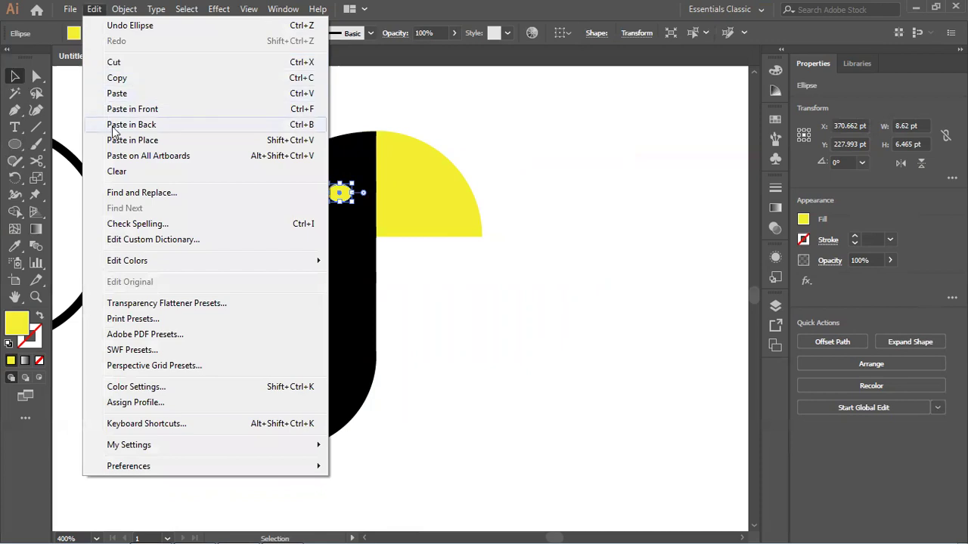
{"action": "left_click", "coordinate": [163, 110]}
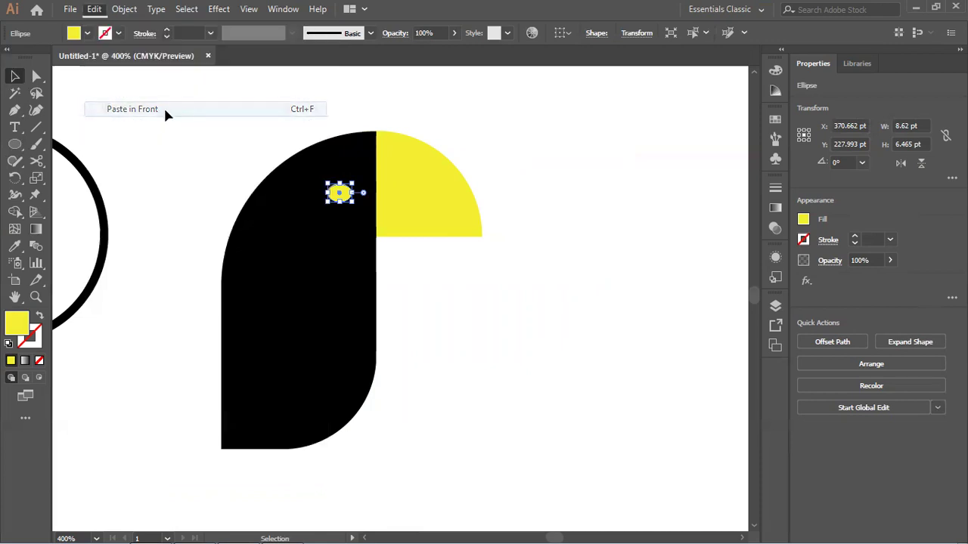
{"action": "left_click_drag", "start_coordinate": [353, 203], "coordinate": [348, 198]}
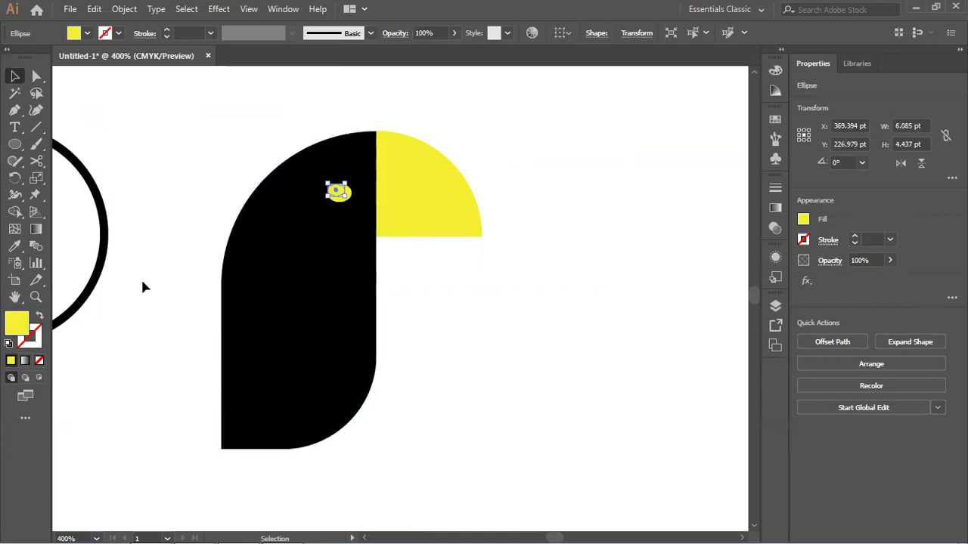
Step: Fill the smaller oval with grey #999999
{"action": "double_click", "coordinate": [21, 330]}
{"action": "type", "text": "999999"}
{"action": "left_click", "coordinate": [851, 166]}
{"action": "left_click", "coordinate": [456, 136]}
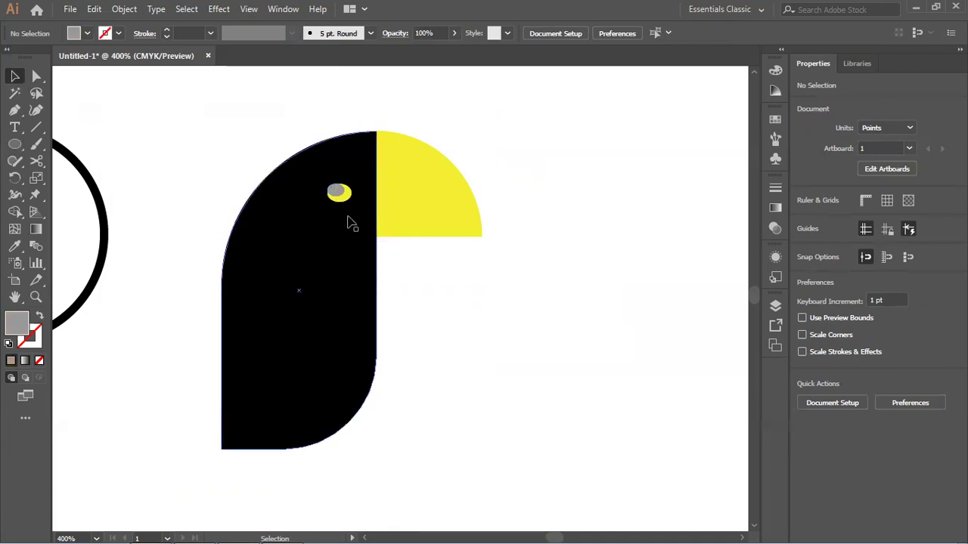
Step: Nudge the grey pupil slightly right within the yellow eye
{"action": "scroll", "coordinate": [346, 210], "scroll_direction": "up", "scroll_amount": 1}
{"action": "scroll", "coordinate": [345, 212], "scroll_direction": "up", "scroll_amount": 1}
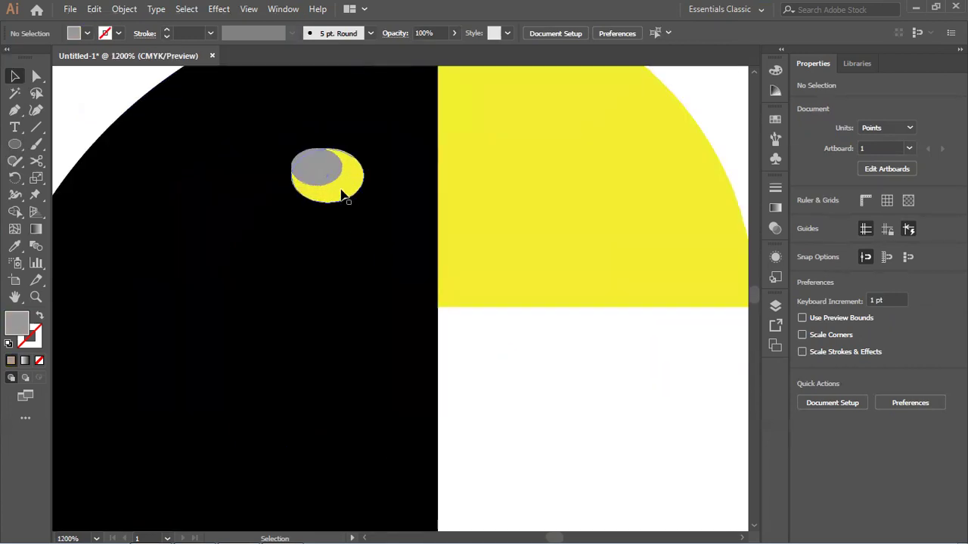
{"action": "left_click", "coordinate": [321, 176]}
{"action": "left_click_drag", "start_coordinate": [321, 176], "coordinate": [326, 174]}
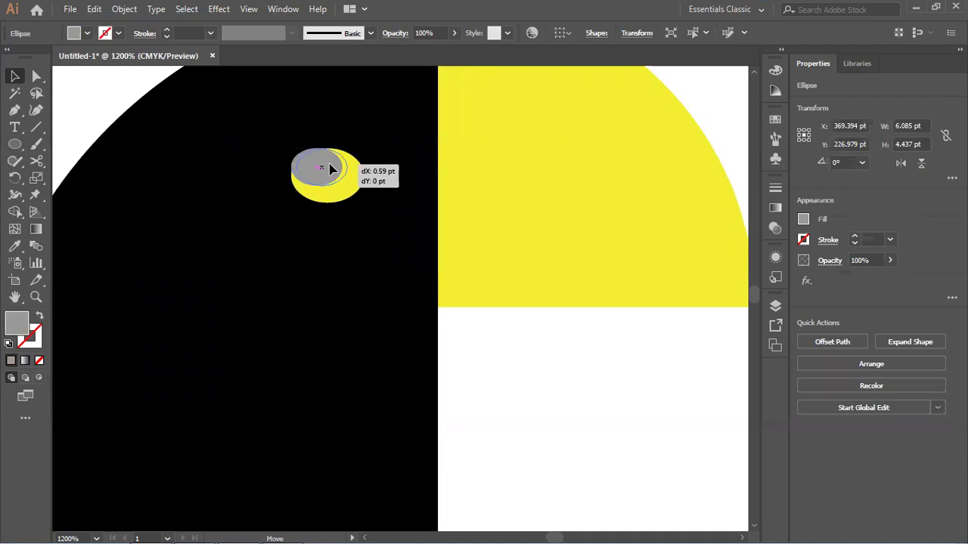
{"action": "left_click", "coordinate": [555, 374]}
{"action": "scroll", "coordinate": [552, 362], "scroll_direction": "down", "scroll_amount": 2}
{"action": "scroll", "coordinate": [552, 364], "scroll_direction": "down", "scroll_amount": 1}
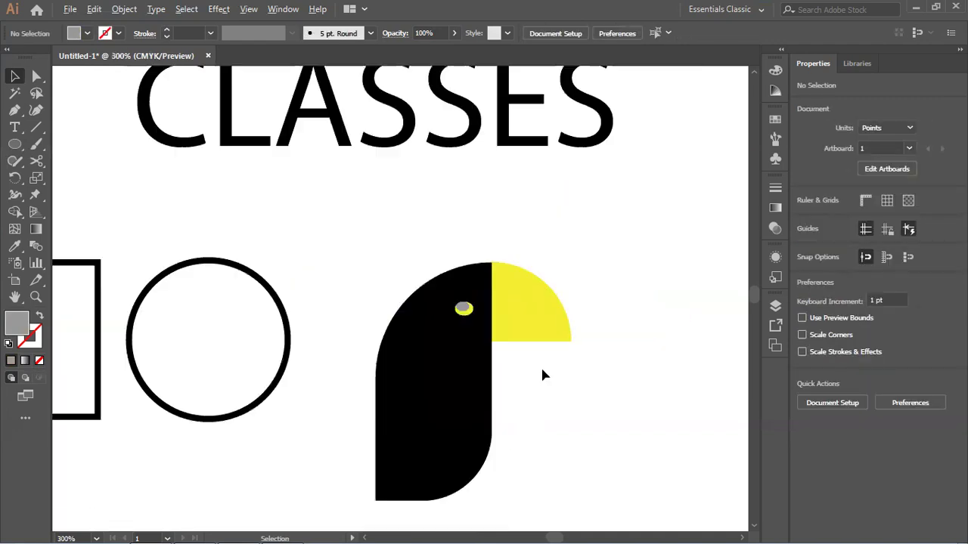
Step: Marquee-select all of the toucan's pieces and group them
{"action": "left_click_drag", "start_coordinate": [505, 362], "coordinate": [427, 260]}
{"action": "left_click_drag", "start_coordinate": [508, 128], "coordinate": [278, 406]}
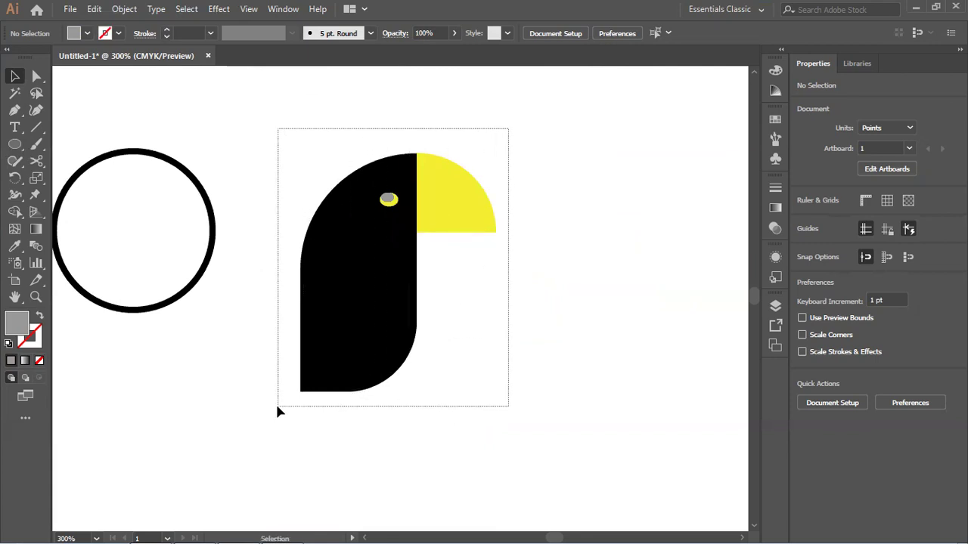
{"action": "right_click", "coordinate": [387, 284]}
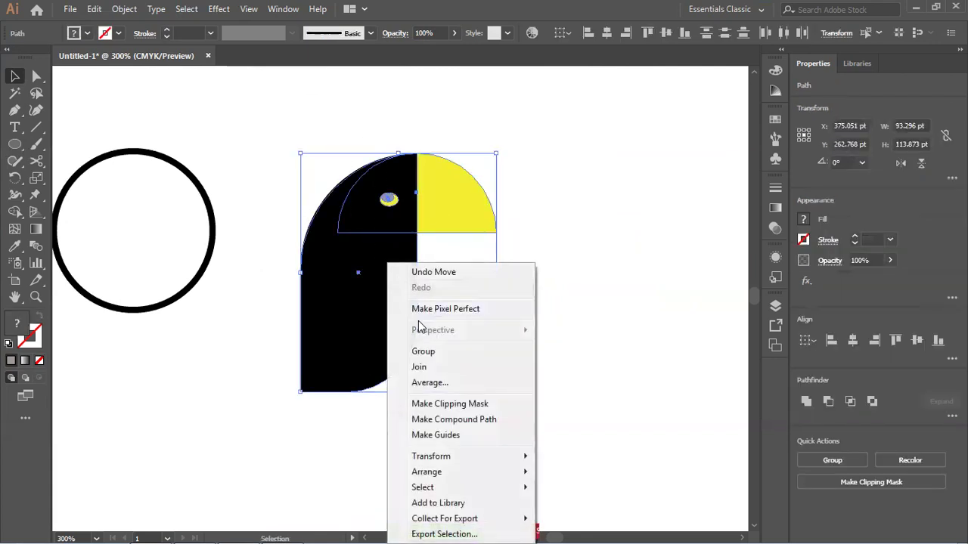
{"action": "left_click", "coordinate": [422, 351]}
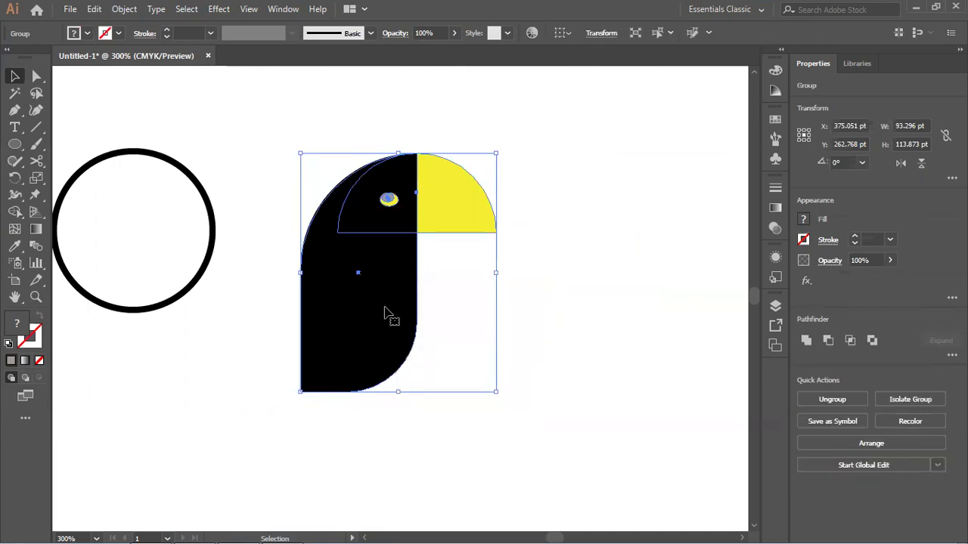
Step: Alt-drag a copy of the toucan to the right and open Reflect on a Vertical axis
{"action": "left_click_drag", "start_coordinate": [382, 307], "coordinate": [591, 312]}
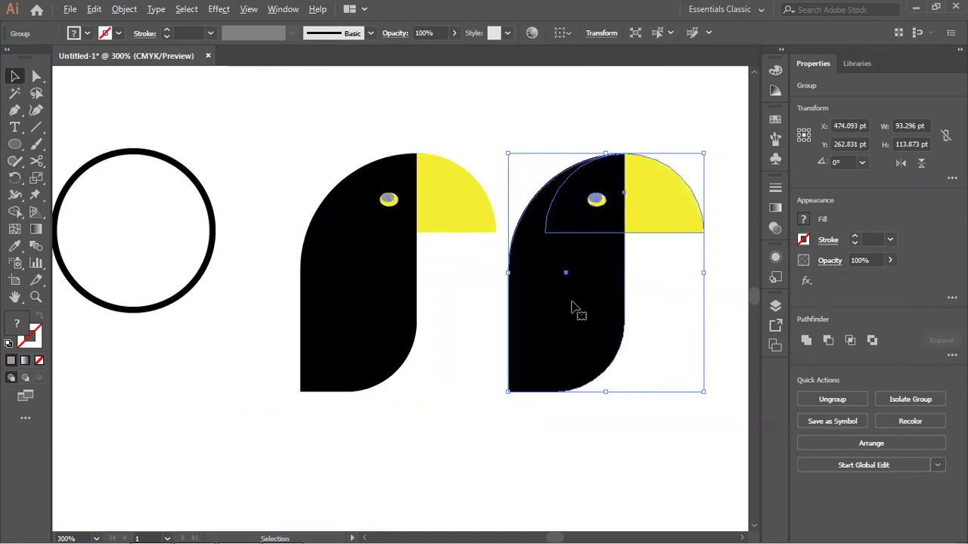
{"action": "right_click", "coordinate": [573, 302]}
{"action": "mouse_move", "coordinate": [615, 443]}
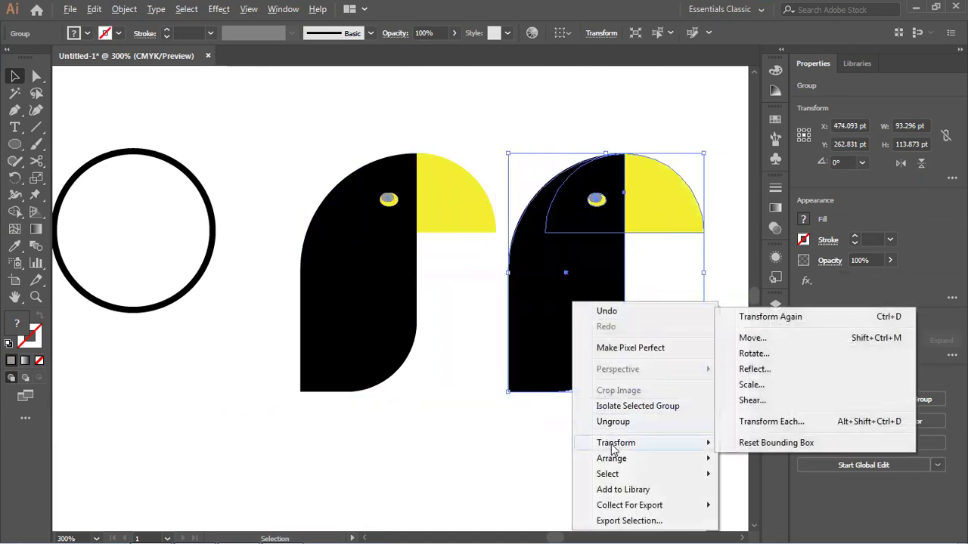
{"action": "left_click", "coordinate": [749, 369]}
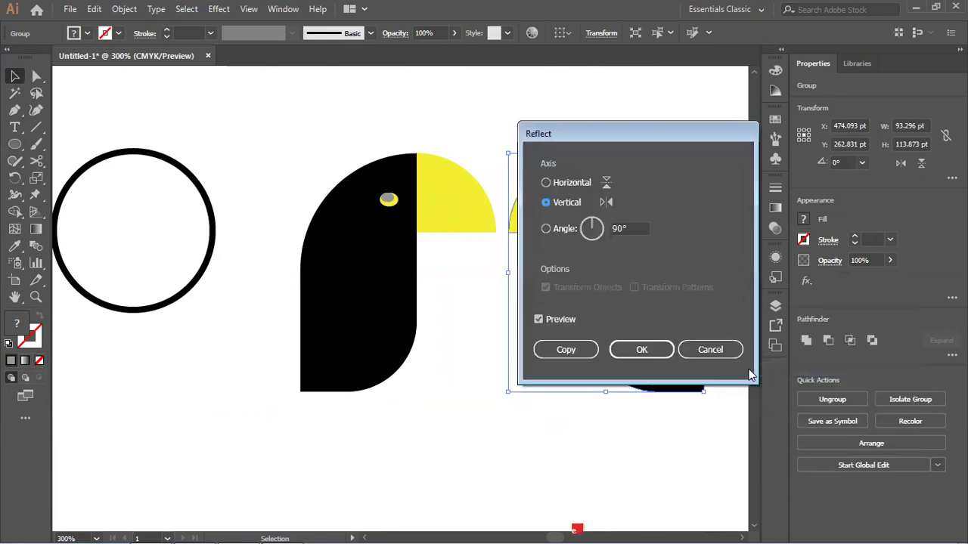
Step: Reflect the right toucan copy across a vertical axis and ungroup its pieces
{"action": "left_click", "coordinate": [654, 352]}
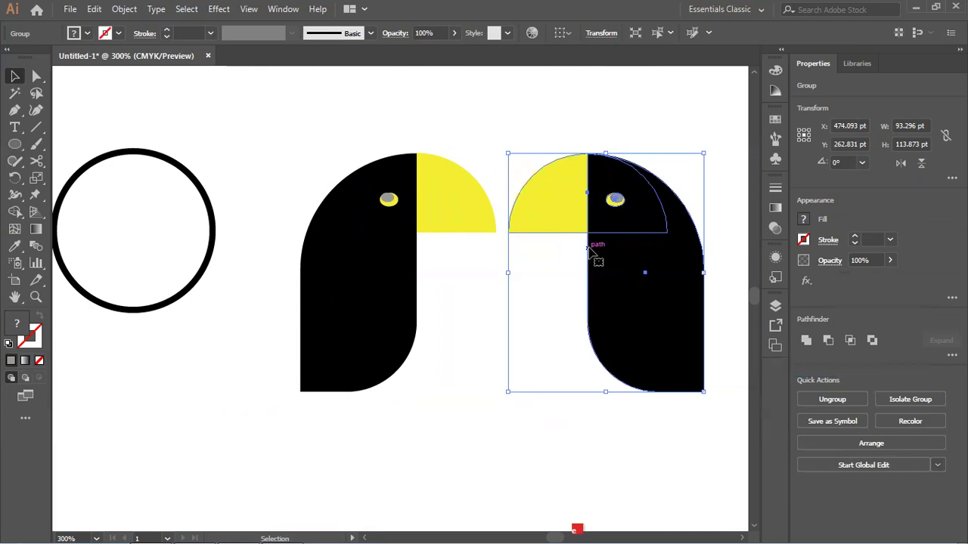
{"action": "right_click", "coordinate": [593, 251]}
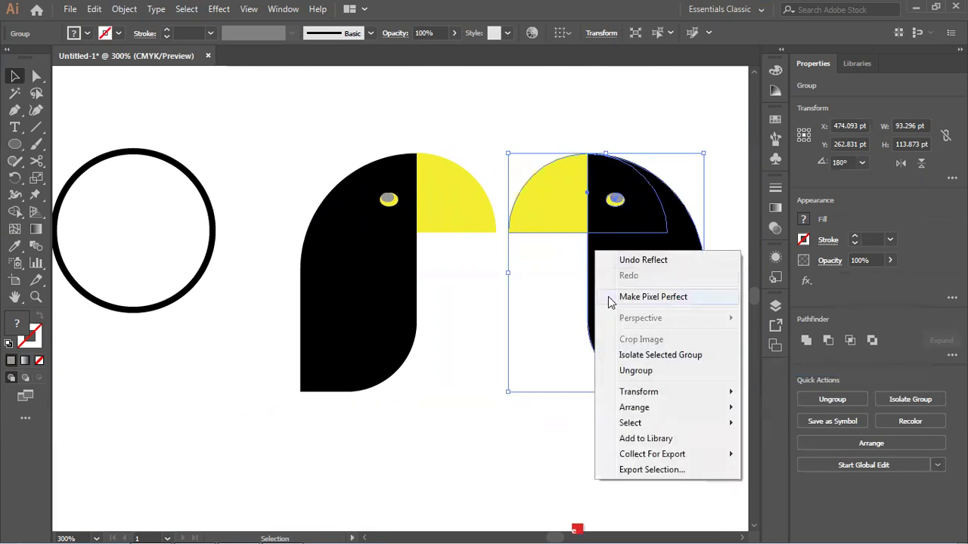
{"action": "left_click", "coordinate": [636, 371]}
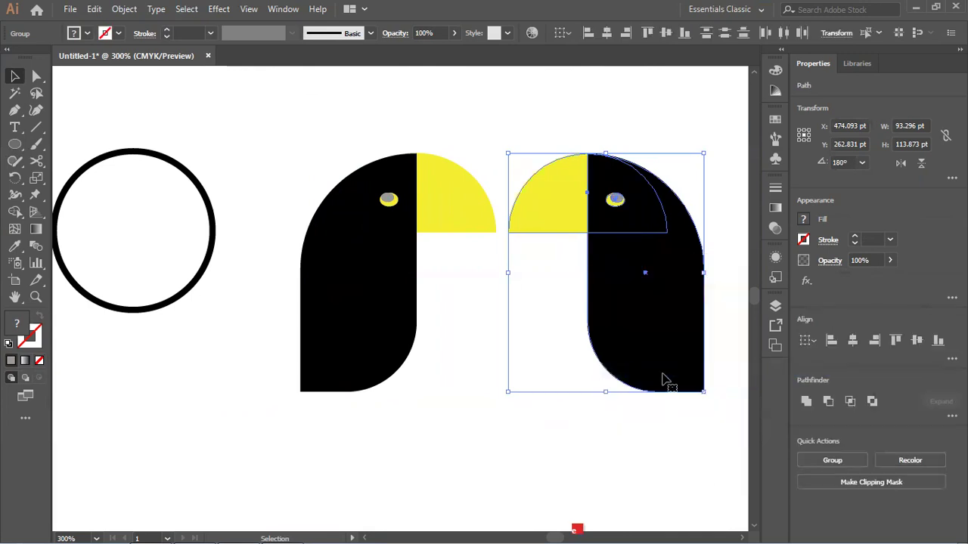
{"action": "left_click", "coordinate": [607, 137]}
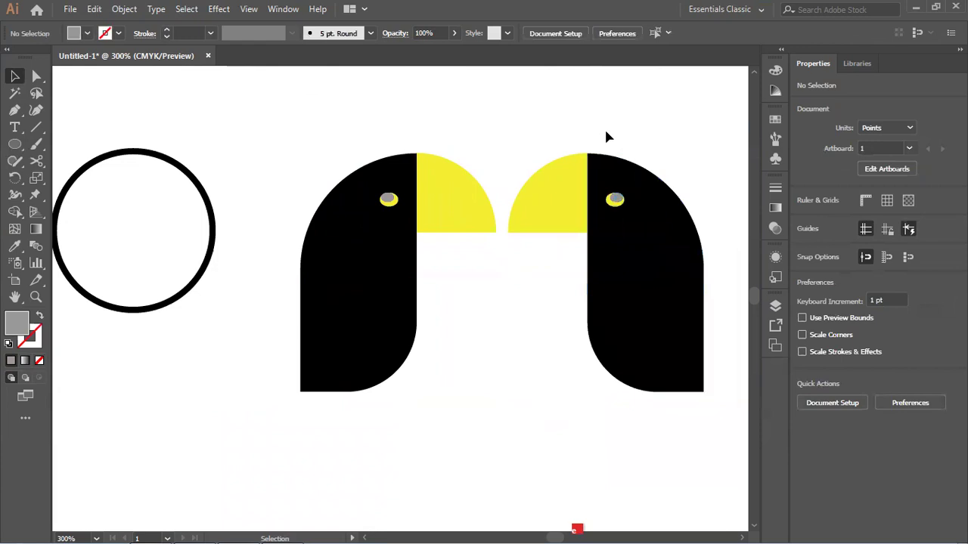
Step: Refill the mirrored toucan's beak with magenta F734DC instead of yellow
{"action": "left_click", "coordinate": [565, 195]}
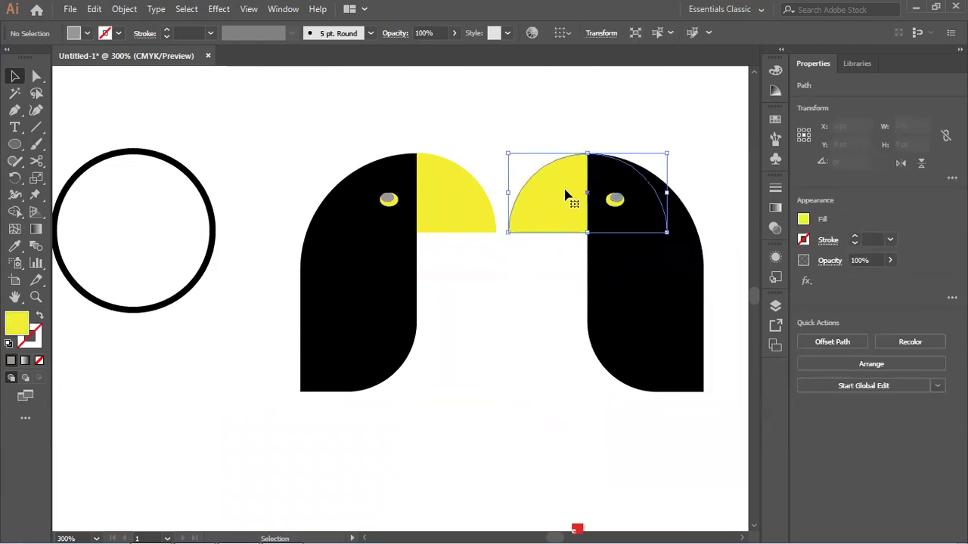
{"action": "double_click", "coordinate": [27, 330]}
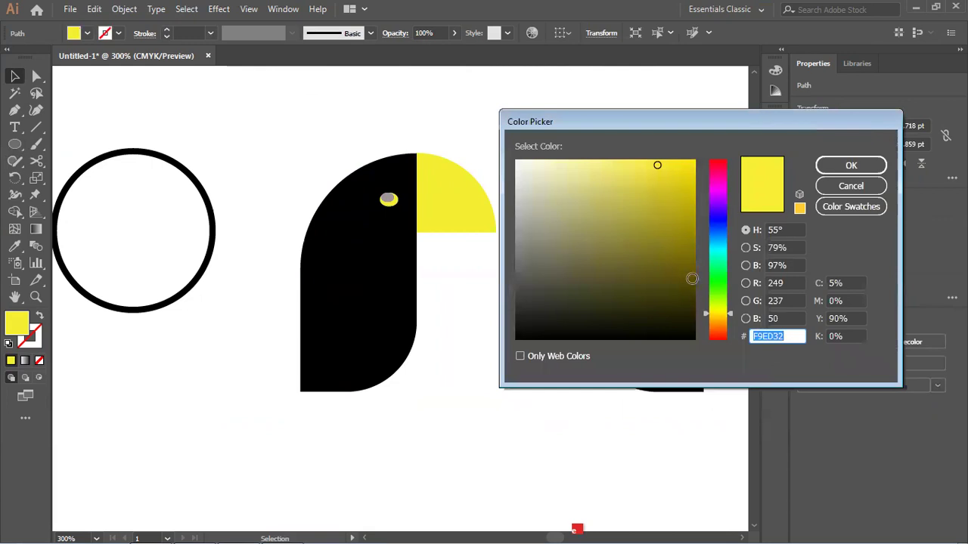
{"action": "left_click", "coordinate": [715, 247]}
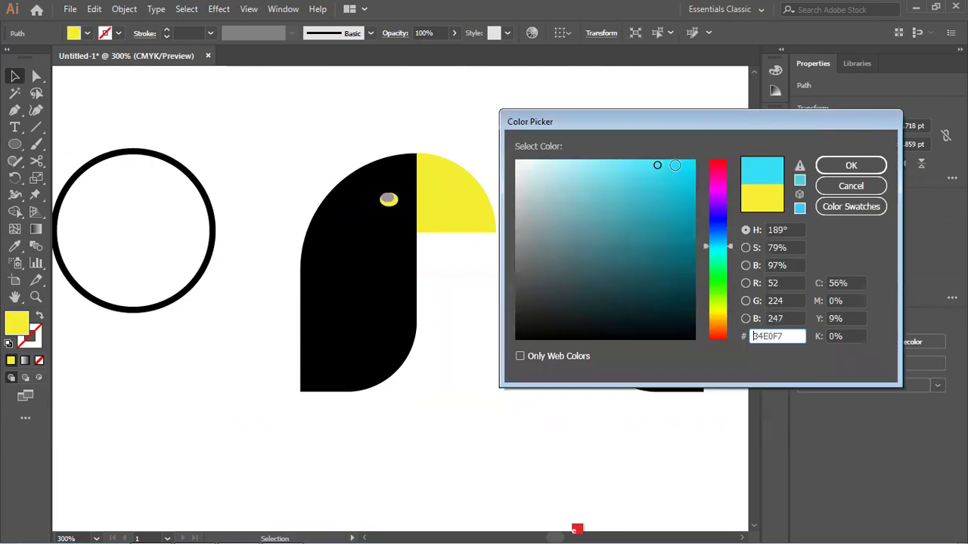
{"action": "left_click", "coordinate": [719, 186]}
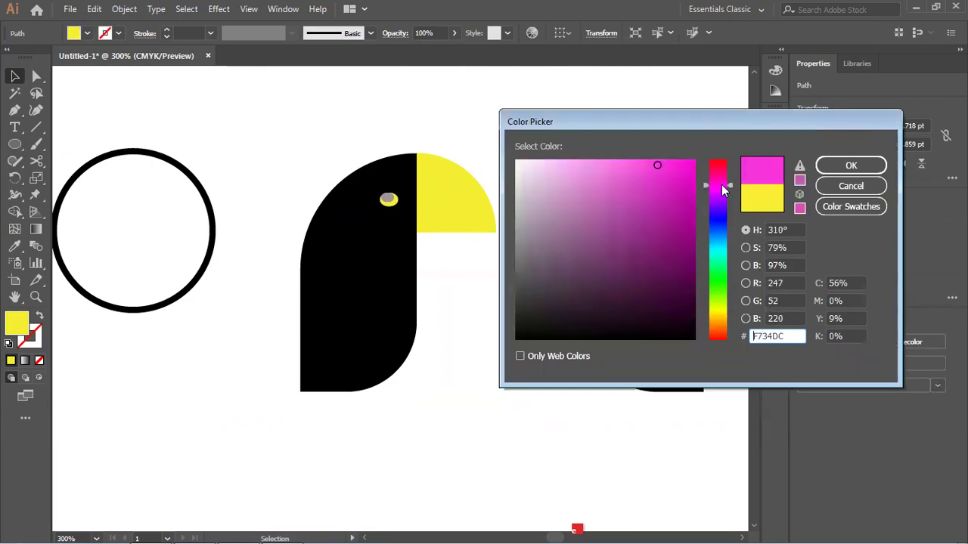
{"action": "key", "text": "Return"}
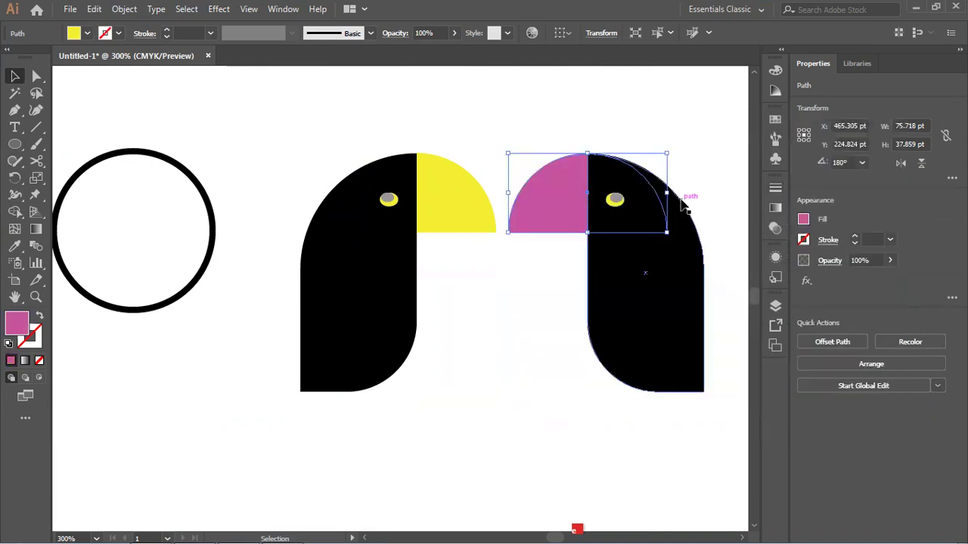
{"action": "key", "text": "ctrl+shift+a"}
{"action": "left_click", "coordinate": [620, 203]}
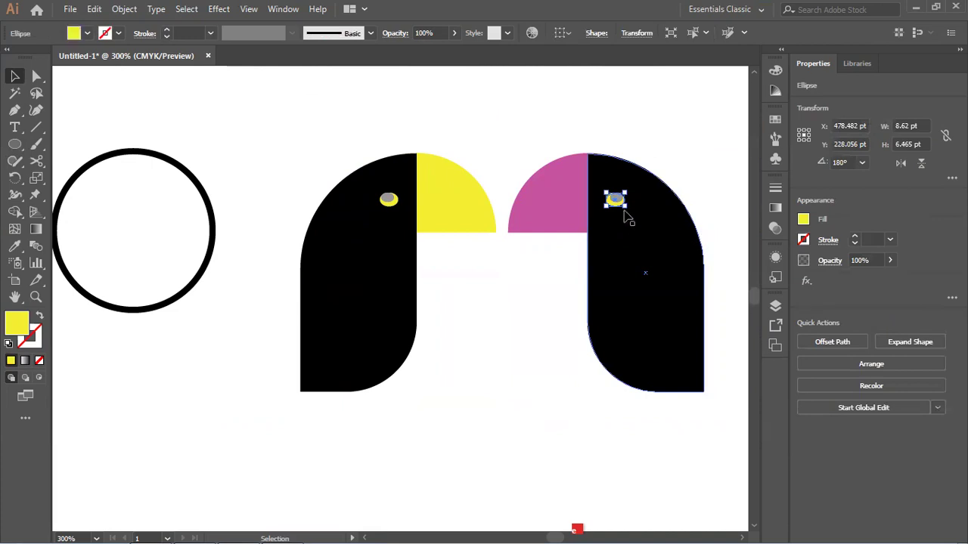
Step: Give the right toucan's eye ring the beak's magenta using the Eyedropper
{"action": "scroll", "coordinate": [625, 217], "scroll_direction": "up", "scroll_amount": 2}
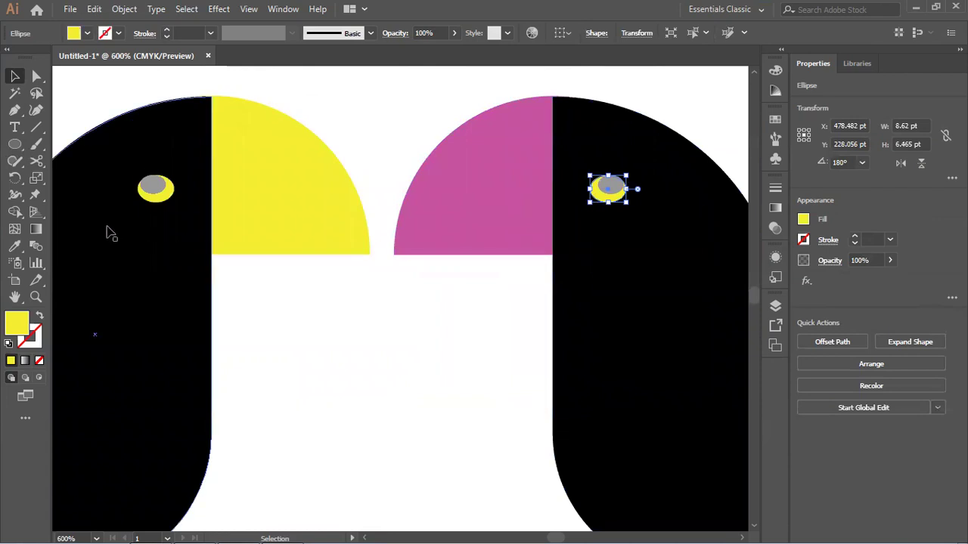
{"action": "left_click", "coordinate": [15, 247]}
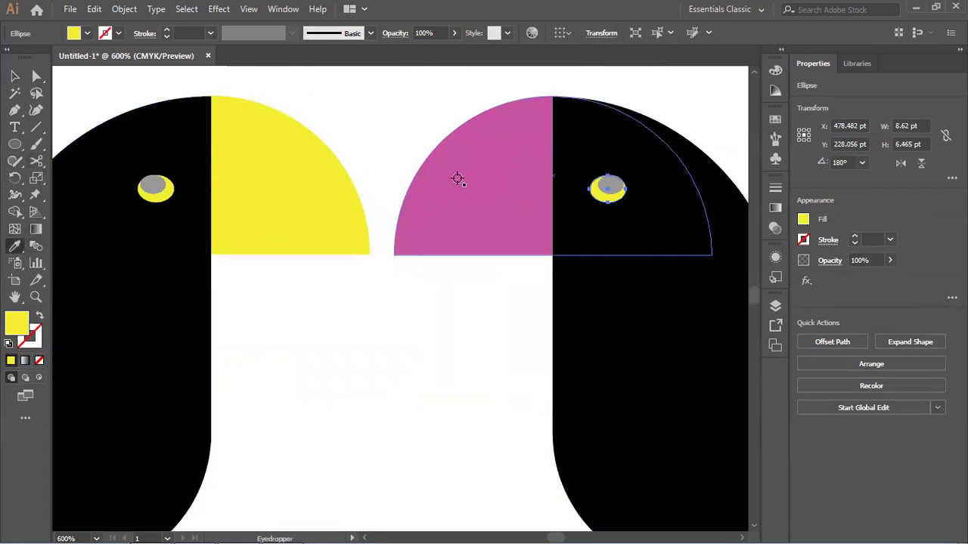
{"action": "left_click", "coordinate": [457, 179]}
{"action": "left_click", "coordinate": [14, 76]}
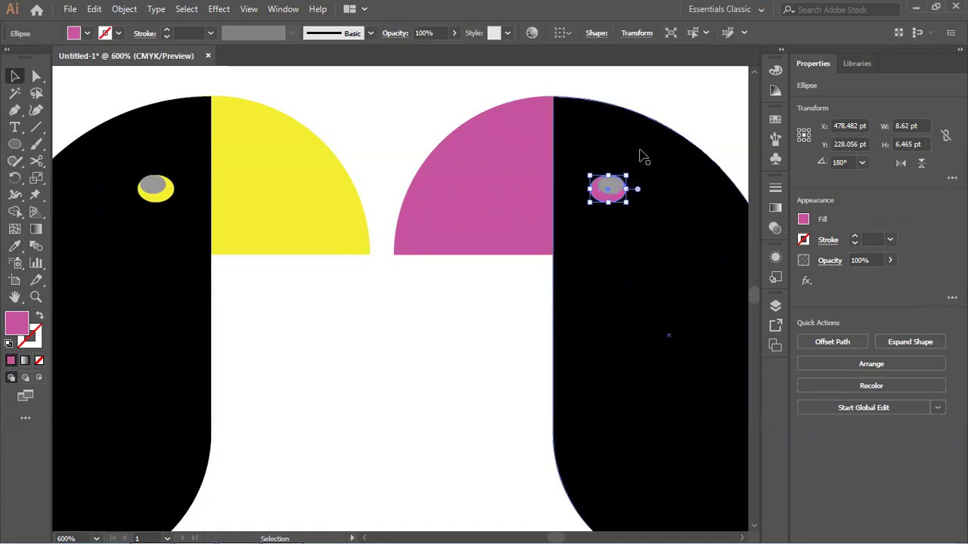
Step: Lighten the right eye's grey pupil to pale grey #EAEAEA
{"action": "left_click", "coordinate": [674, 96]}
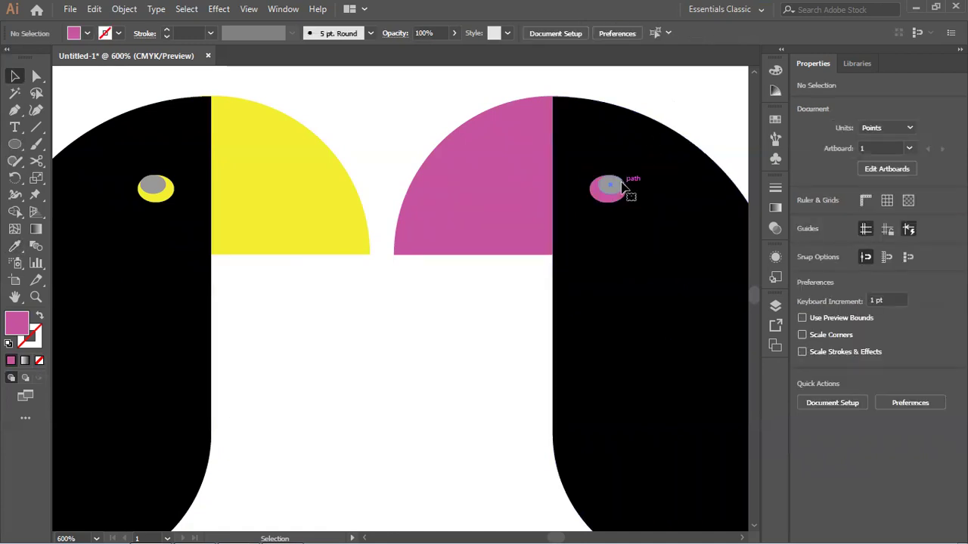
{"action": "left_click", "coordinate": [622, 185]}
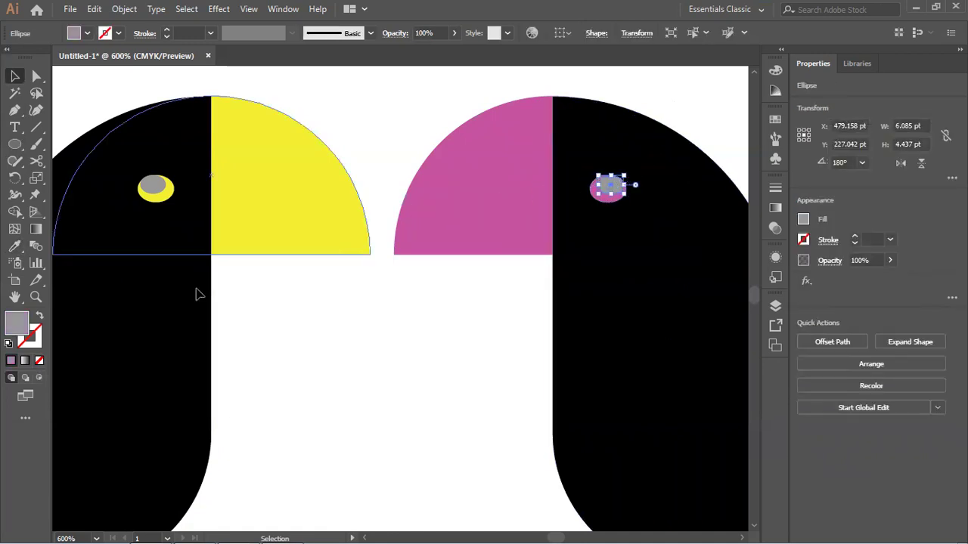
{"action": "double_click", "coordinate": [10, 323]}
{"action": "left_click_drag", "start_coordinate": [522, 226], "coordinate": [516, 174]}
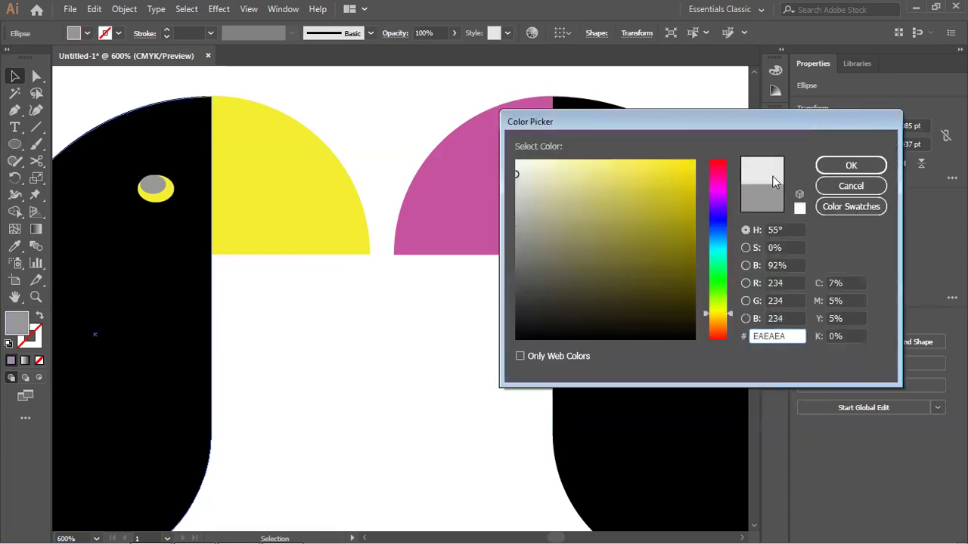
{"action": "left_click", "coordinate": [817, 165]}
{"action": "left_click", "coordinate": [486, 302]}
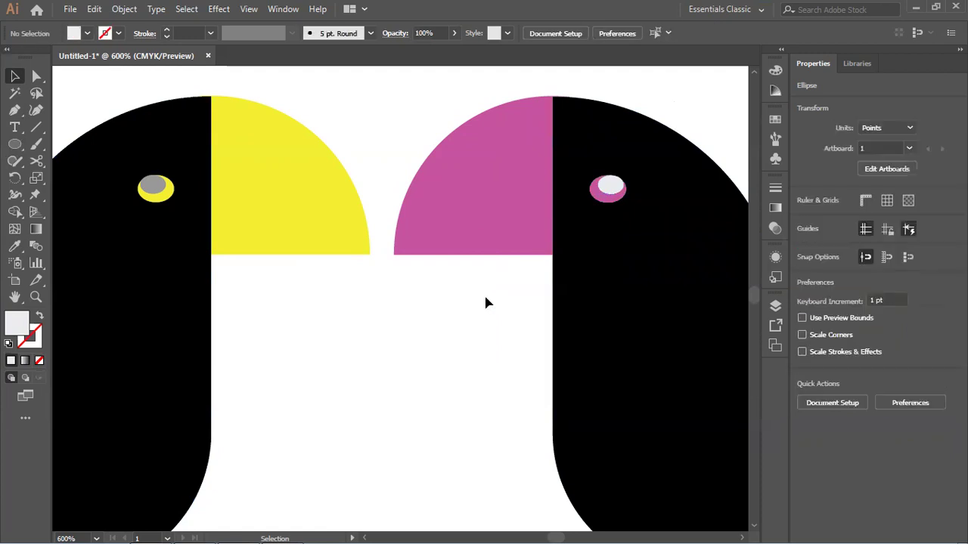
Step: Drag the live corner widget so the left body's lower-right corner has a 55.1 pt radius
{"action": "scroll", "coordinate": [424, 346], "scroll_direction": "down", "scroll_amount": 1}
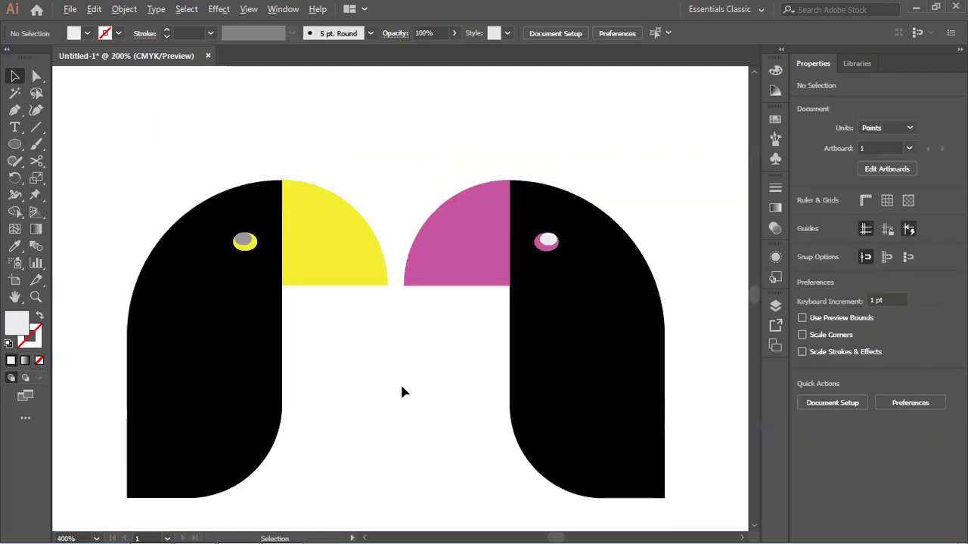
{"action": "scroll", "coordinate": [413, 360], "scroll_direction": "down", "scroll_amount": 2}
{"action": "mouse_move", "coordinate": [402, 385]}
{"action": "left_mouse_down"}
{"action": "mouse_move", "coordinate": [465, 359]}
{"action": "mouse_move", "coordinate": [538, 397]}
{"action": "mouse_move", "coordinate": [544, 412]}
{"action": "left_mouse_up"}
{"action": "scroll", "coordinate": [467, 364], "scroll_direction": "down", "scroll_amount": 1}
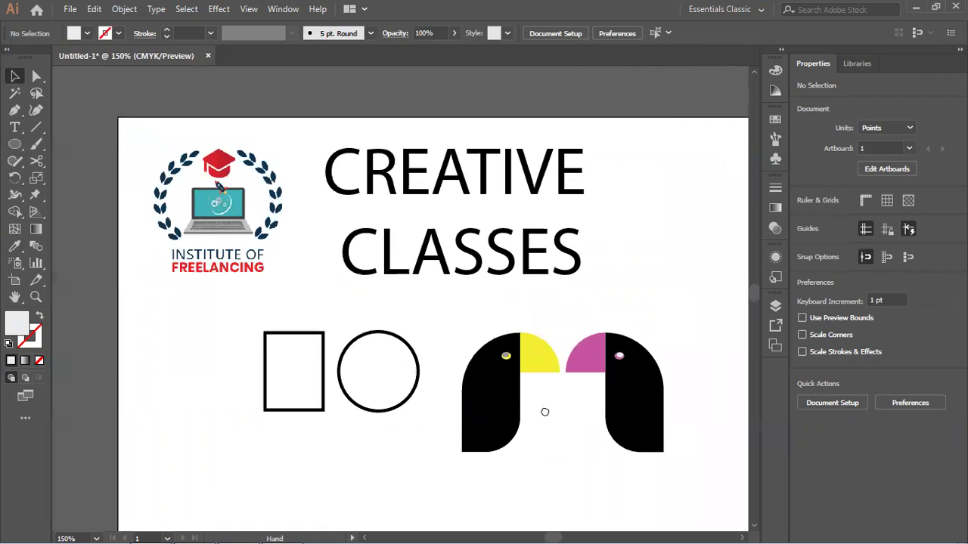
{"action": "left_click", "coordinate": [521, 421]}
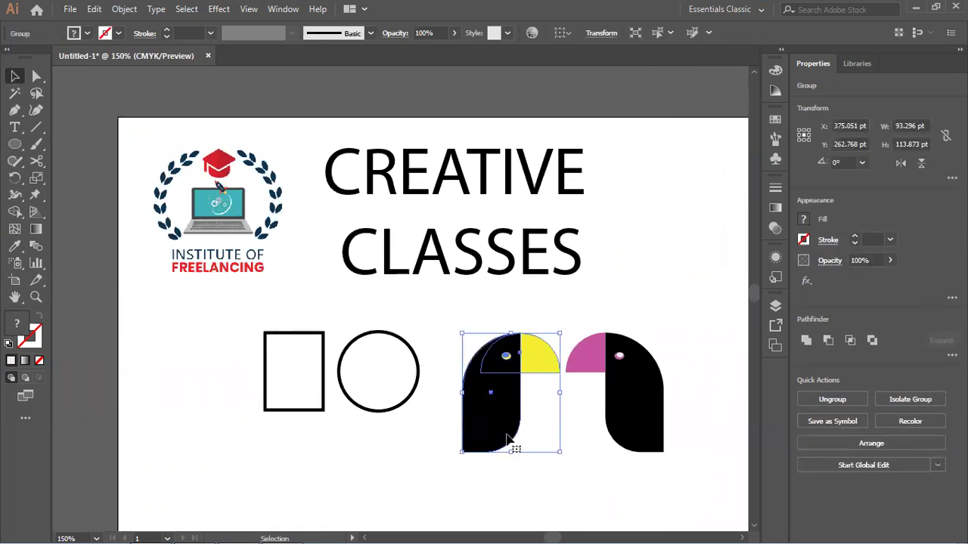
{"action": "left_click", "coordinate": [37, 77]}
{"action": "left_click_drag", "start_coordinate": [487, 419], "coordinate": [524, 434]}
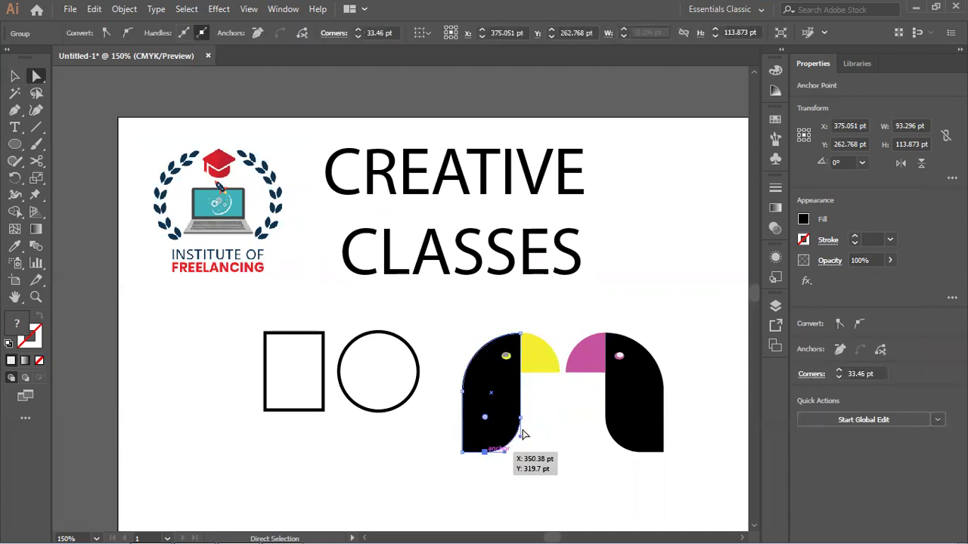
{"action": "left_click_drag", "start_coordinate": [523, 434], "coordinate": [520, 419]}
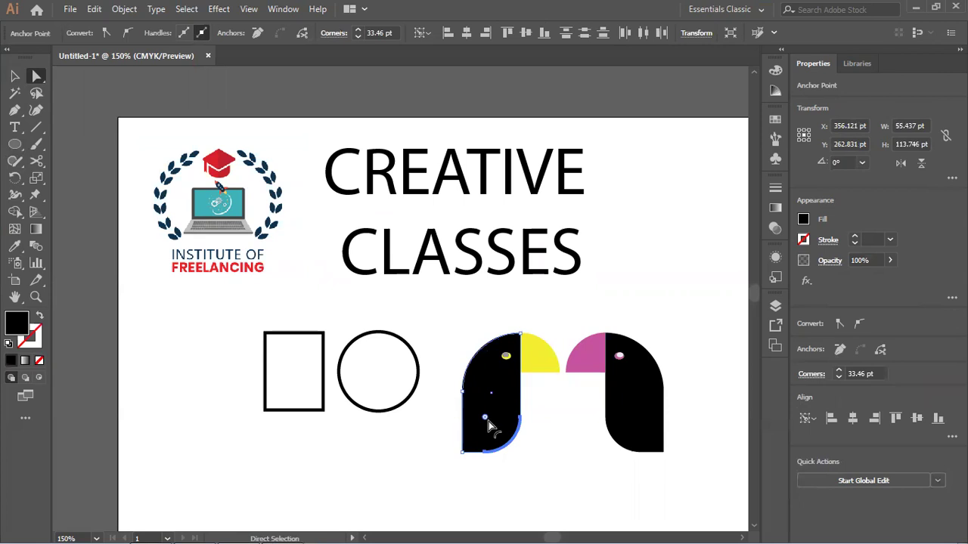
{"action": "left_click_drag", "start_coordinate": [485, 418], "coordinate": [463, 397]}
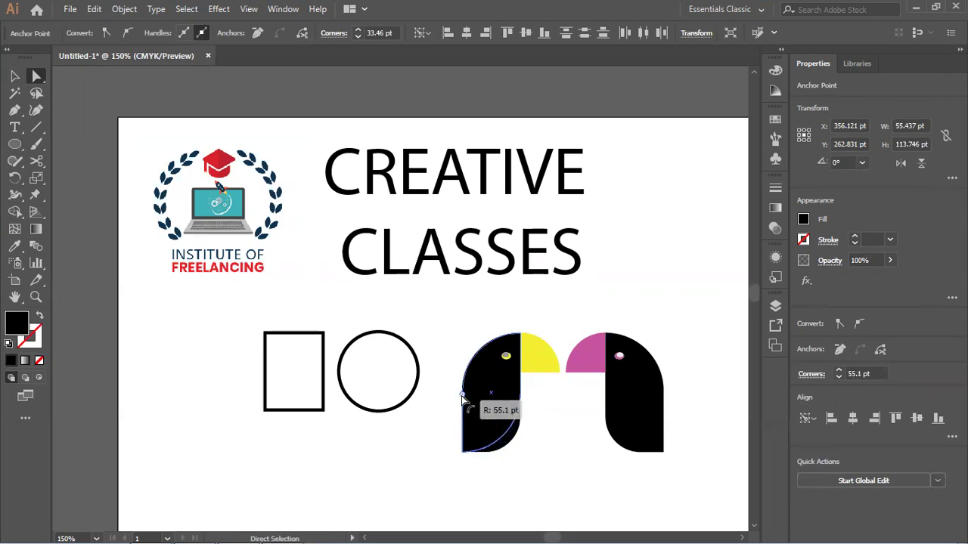
{"action": "left_click", "coordinate": [542, 419]}
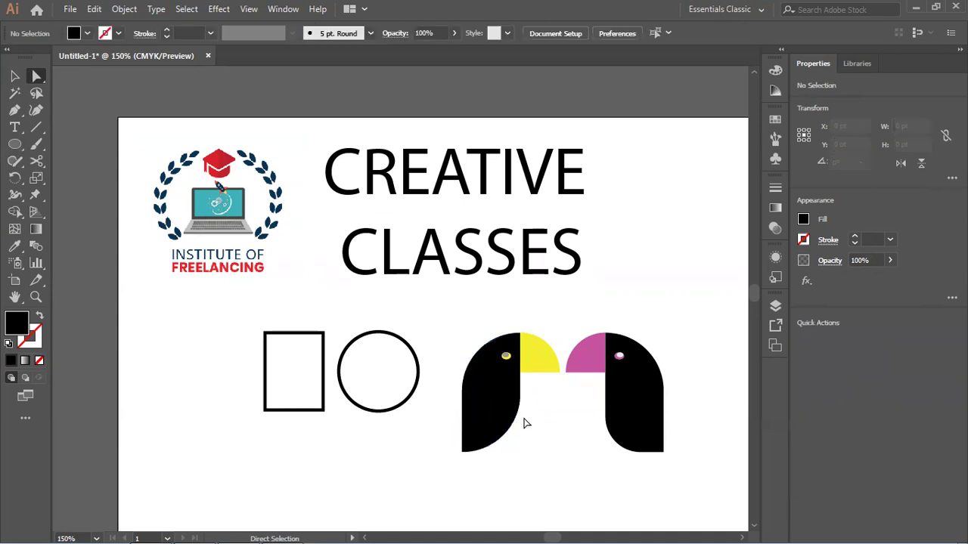
Step: Round the right black body's bottom-left corner with its live corner widget, matching the left toucan
{"action": "left_click", "coordinate": [622, 418]}
{"action": "left_click", "coordinate": [605, 417]}
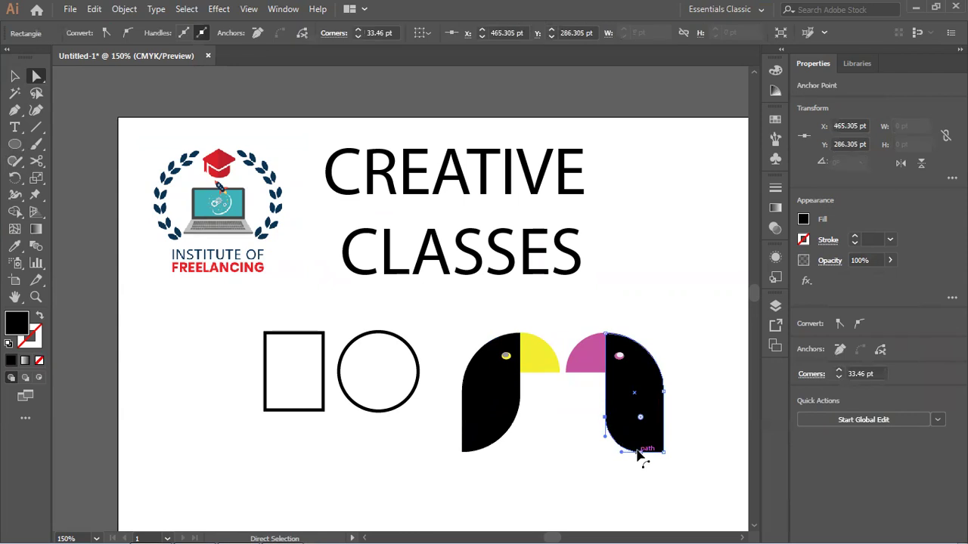
{"action": "left_click", "coordinate": [643, 453], "text": "shift"}
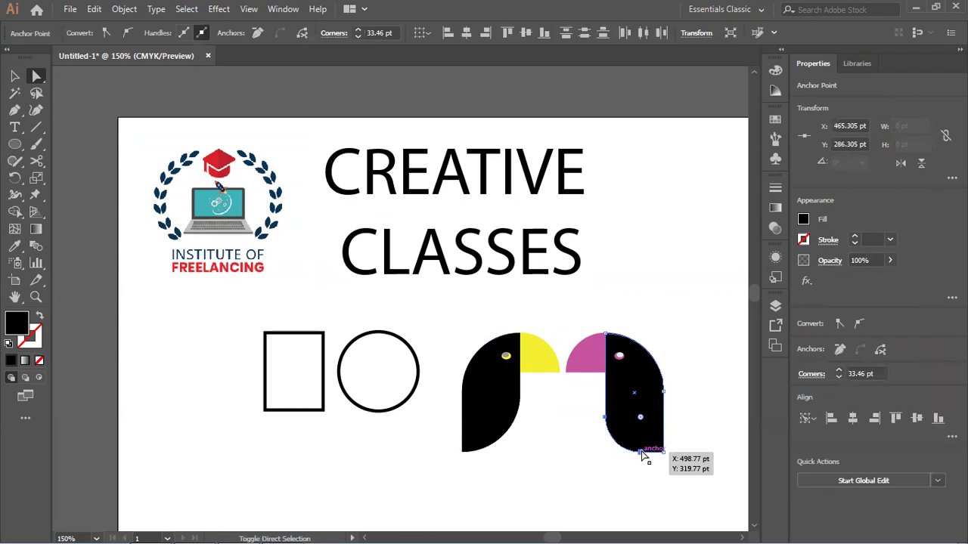
{"action": "left_click_drag", "start_coordinate": [640, 426], "coordinate": [657, 392]}
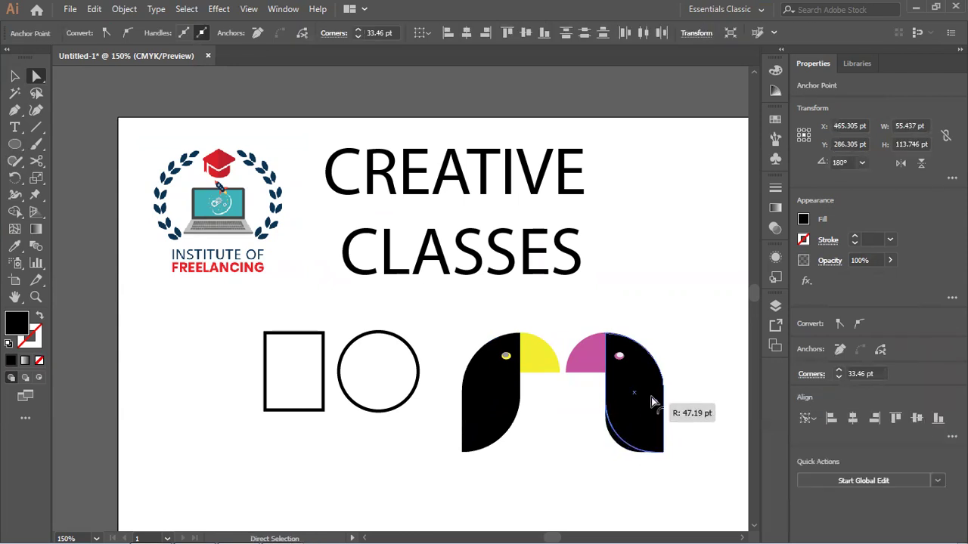
{"action": "left_click", "coordinate": [674, 425]}
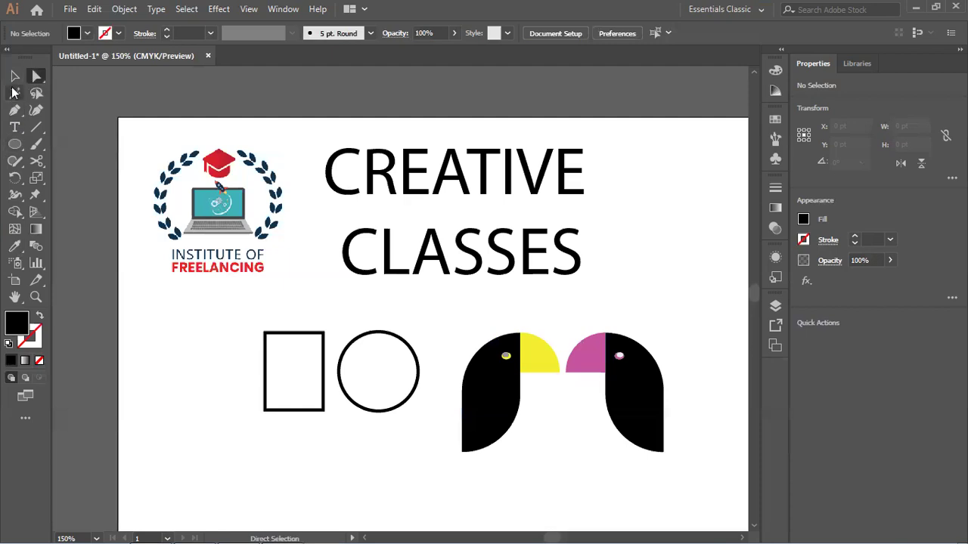
{"action": "left_click", "coordinate": [14, 75]}
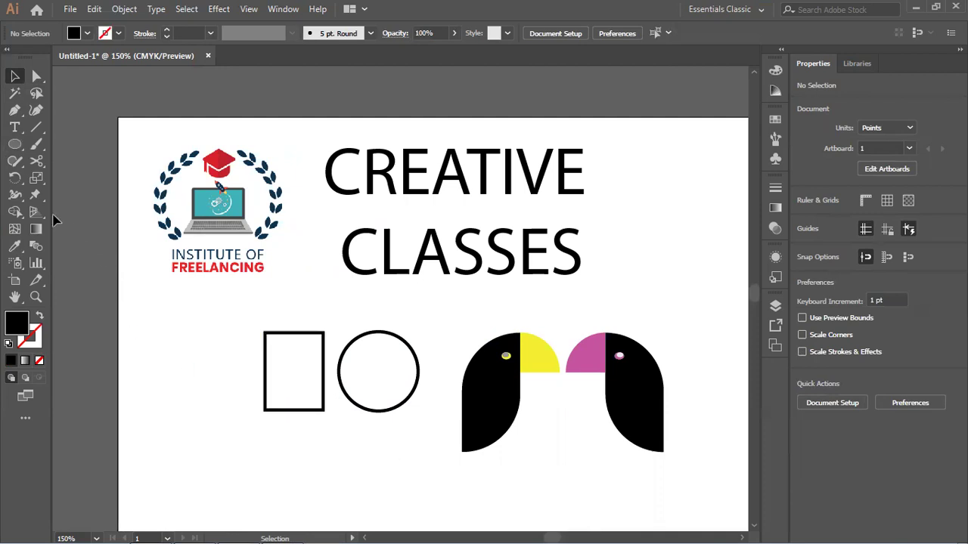
Step: Add a 12 pt Myriad Pro 'Thanks' text line below the rectangle and circle outlines
{"action": "left_click", "coordinate": [15, 127]}
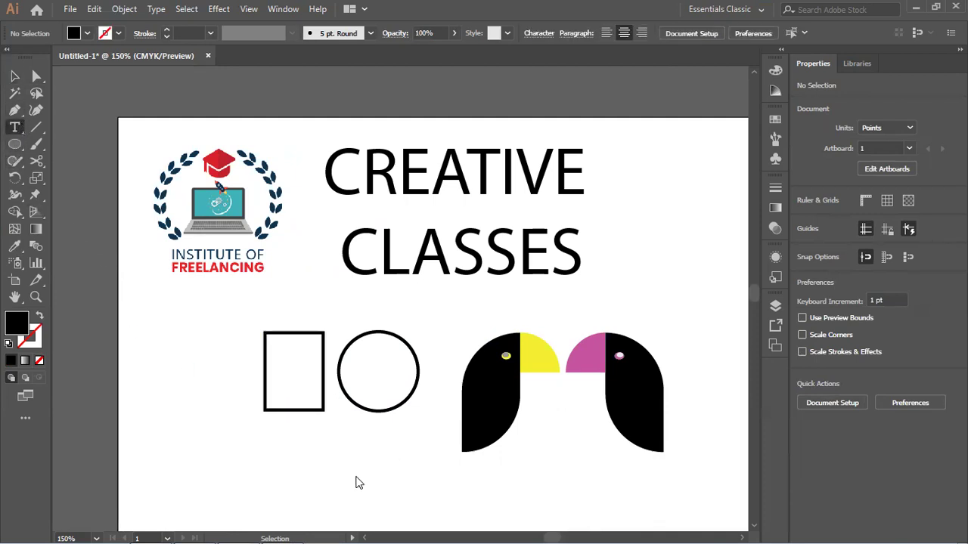
{"action": "left_click", "coordinate": [366, 486]}
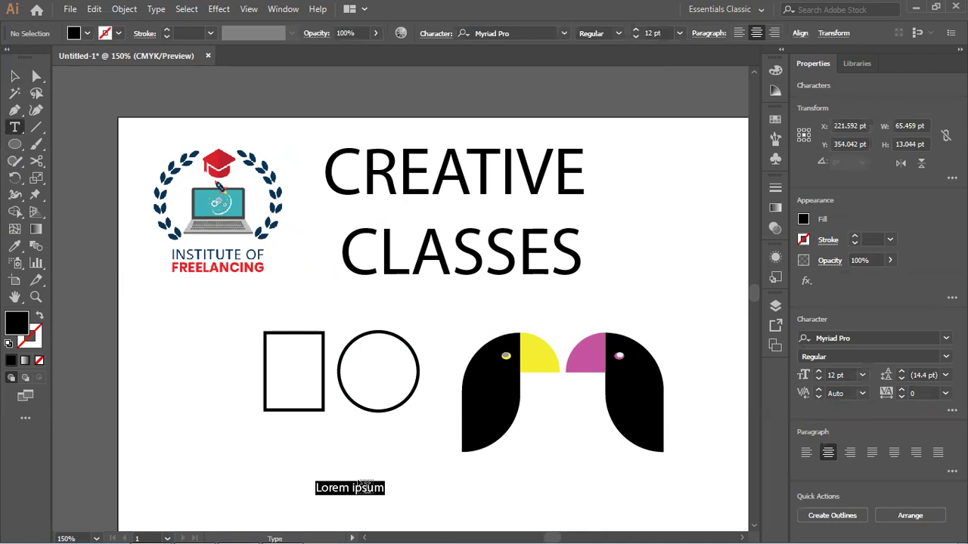
{"action": "type", "text": "thank"}
{"action": "key", "text": "BackSpace"}
{"action": "key", "text": "BackSpace"}
{"action": "key", "text": "BackSpace"}
{"action": "key", "text": "BackSpace"}
{"action": "key", "text": "BackSpace"}
{"action": "type", "text": "Thanks"}
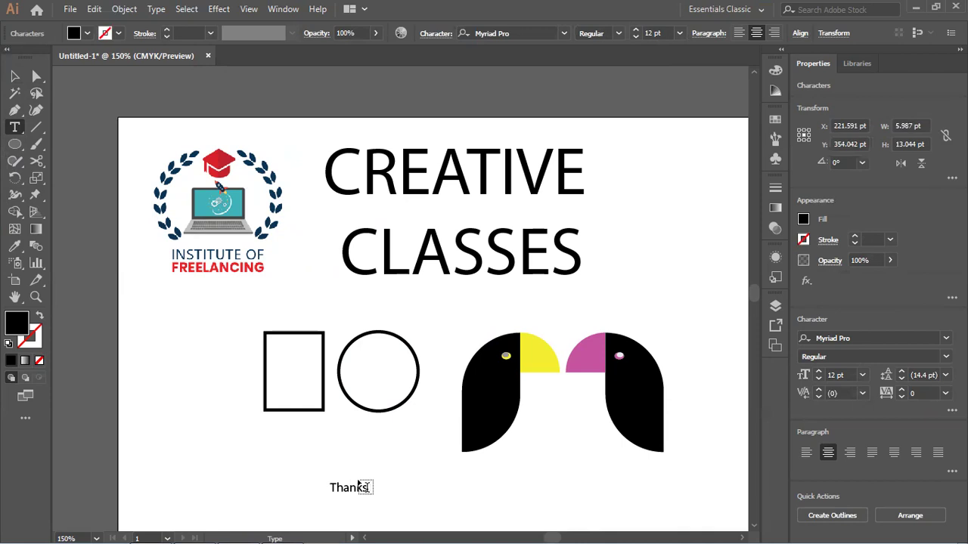
{"action": "key", "text": "Escape"}
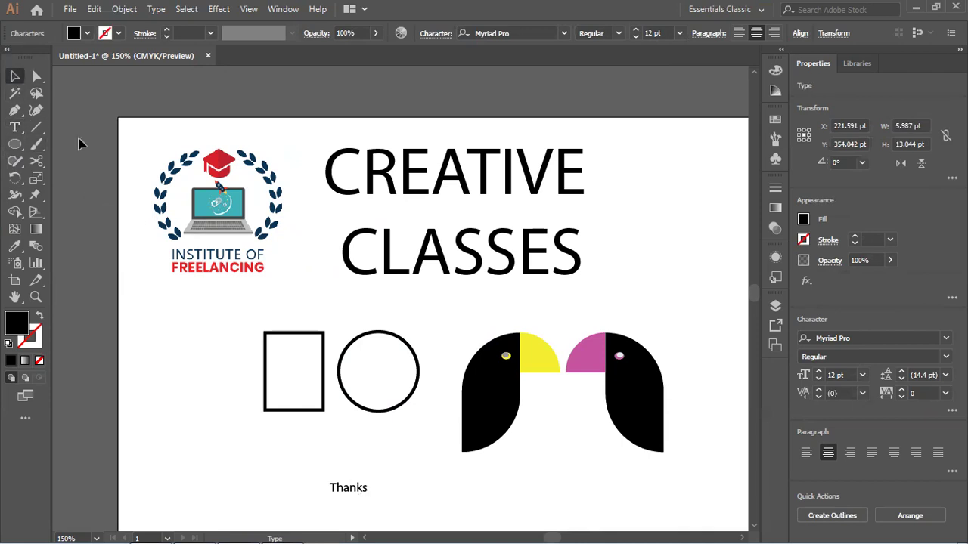